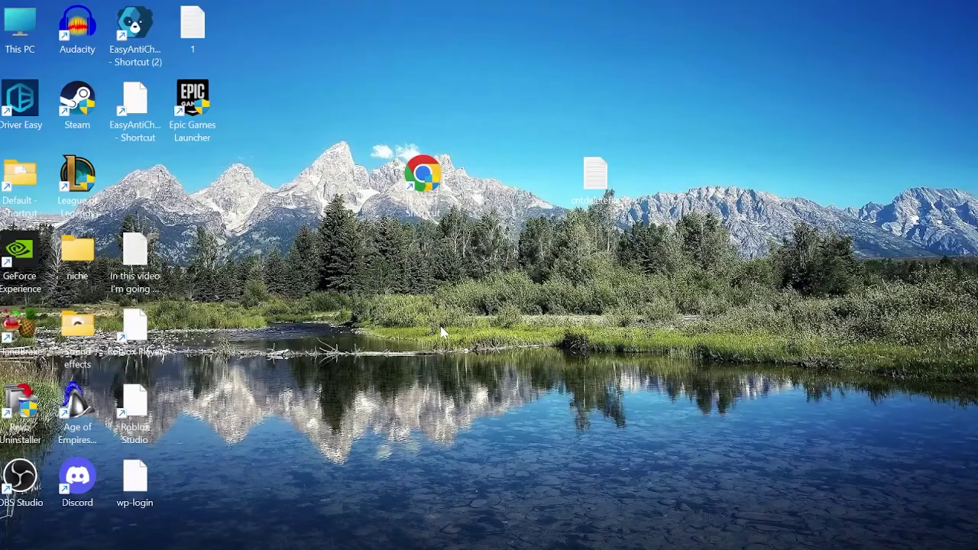
Open Control Panel's adapter settings from Network and Sharing Center to list the Wi-Fi, Local Area Connection and CyberGhost connections.
key(super)
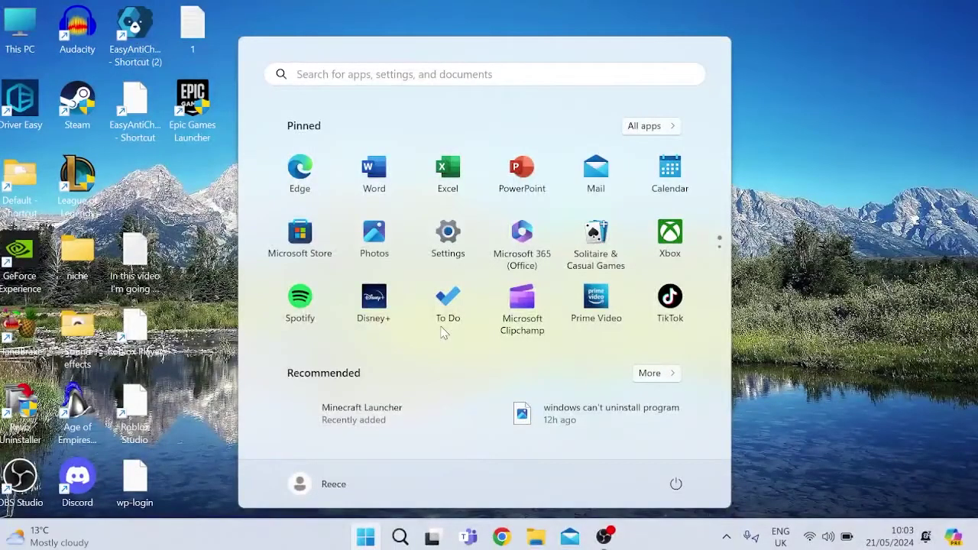
text(control)
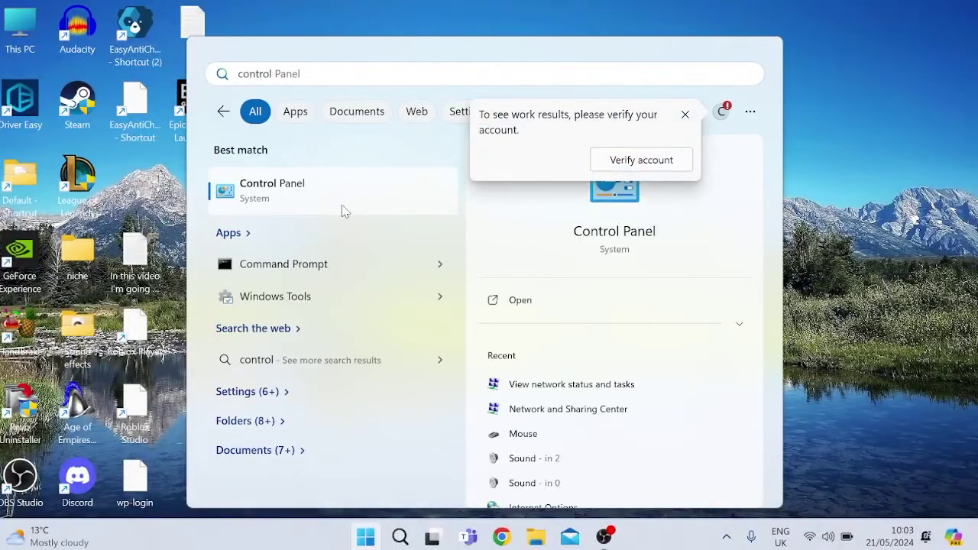
click(343, 202)
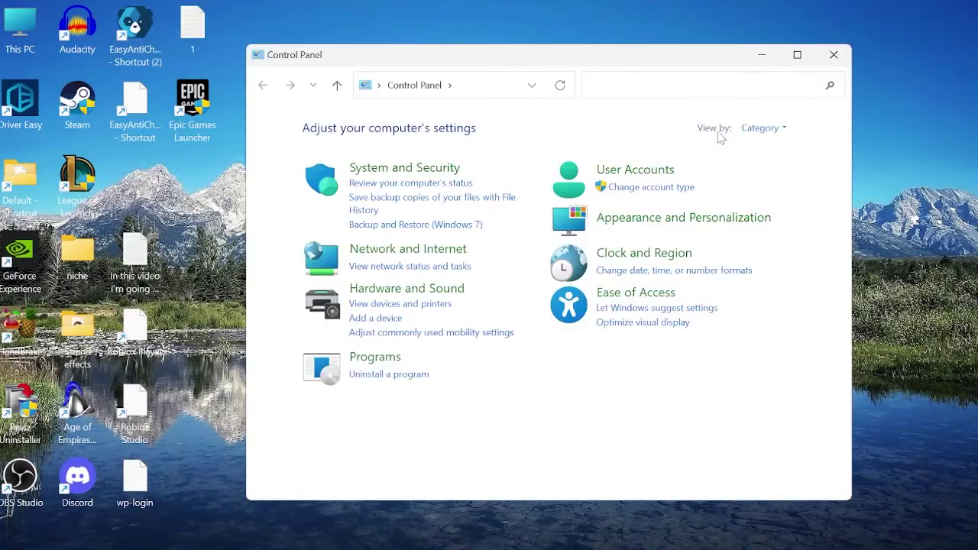
click(760, 130)
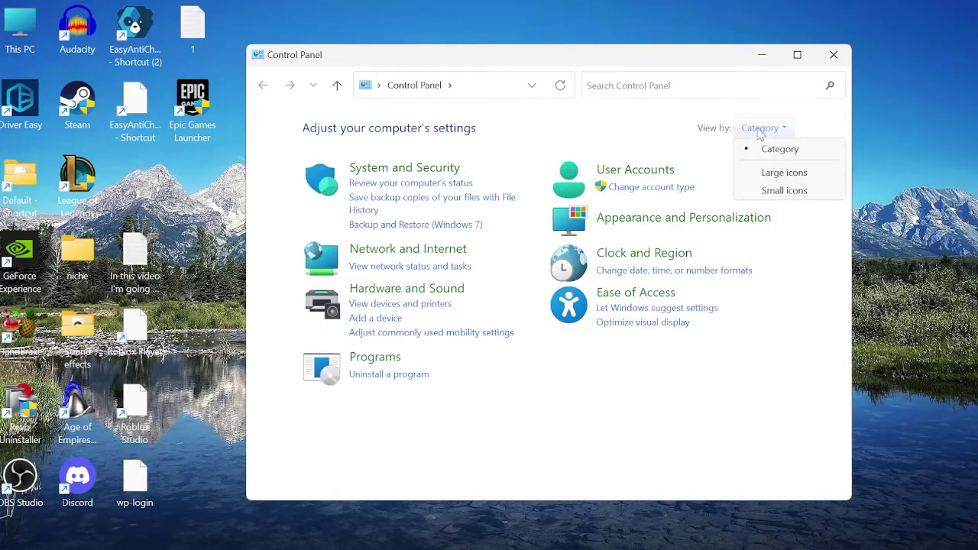
click(397, 256)
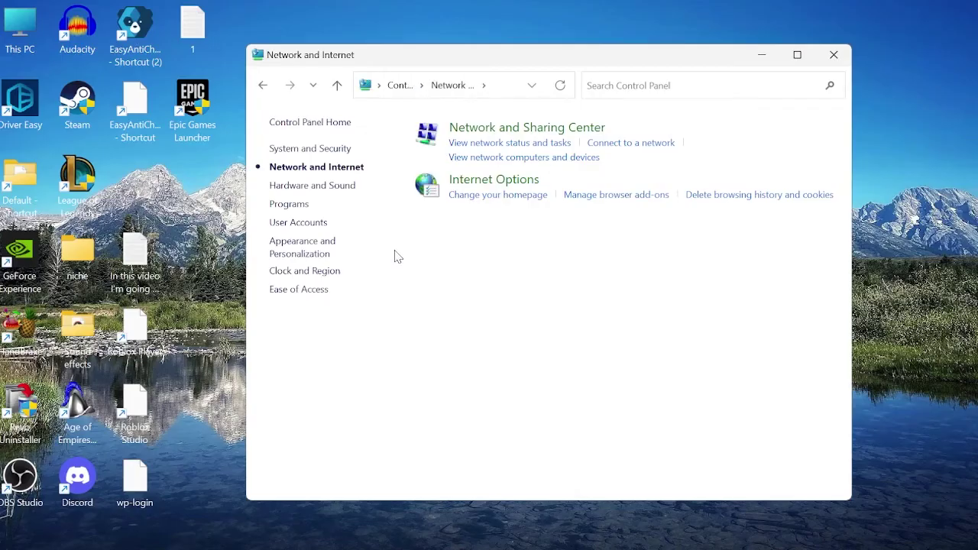
click(528, 131)
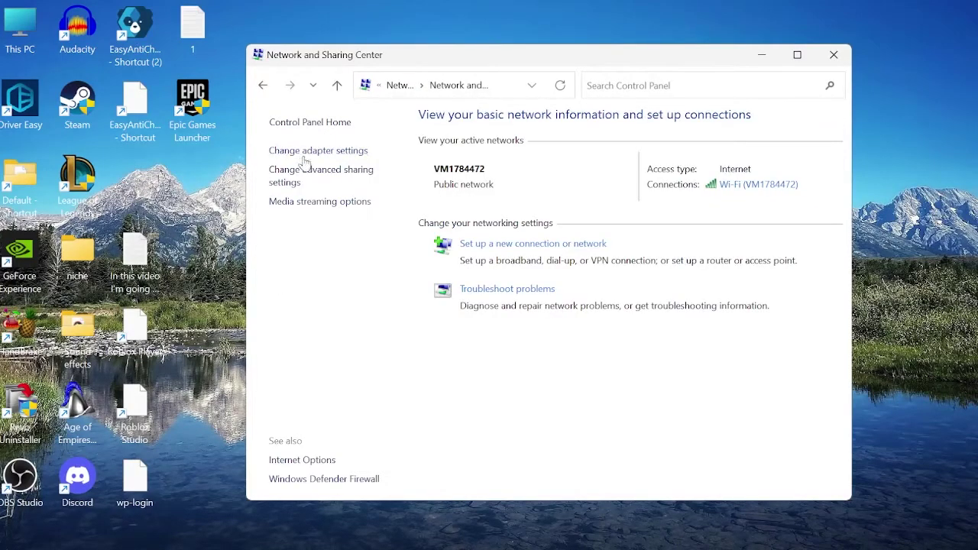
click(304, 152)
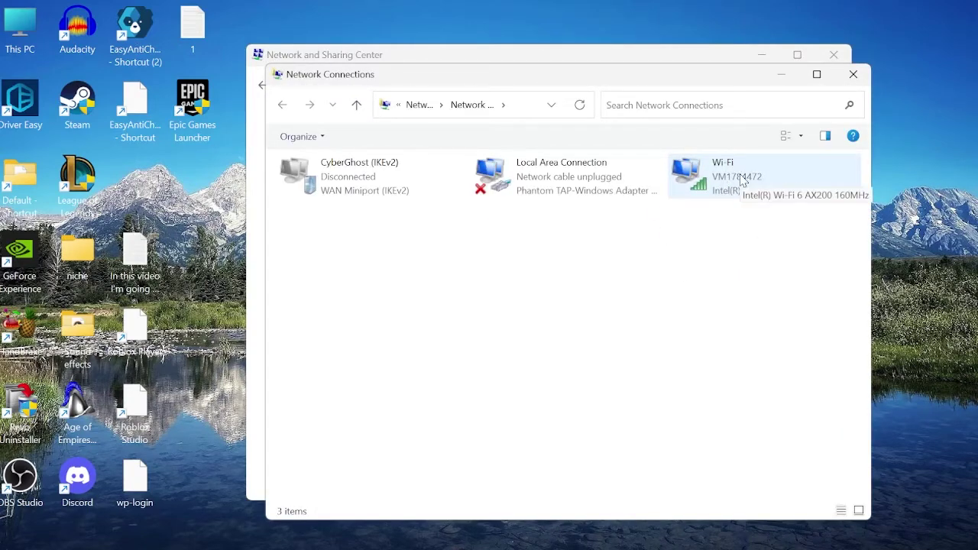
Set the Wi-Fi adapter's IPv4 DNS to 8.8.8.8 preferred and 8.8.4.4 alternate.
right_click(738, 178)
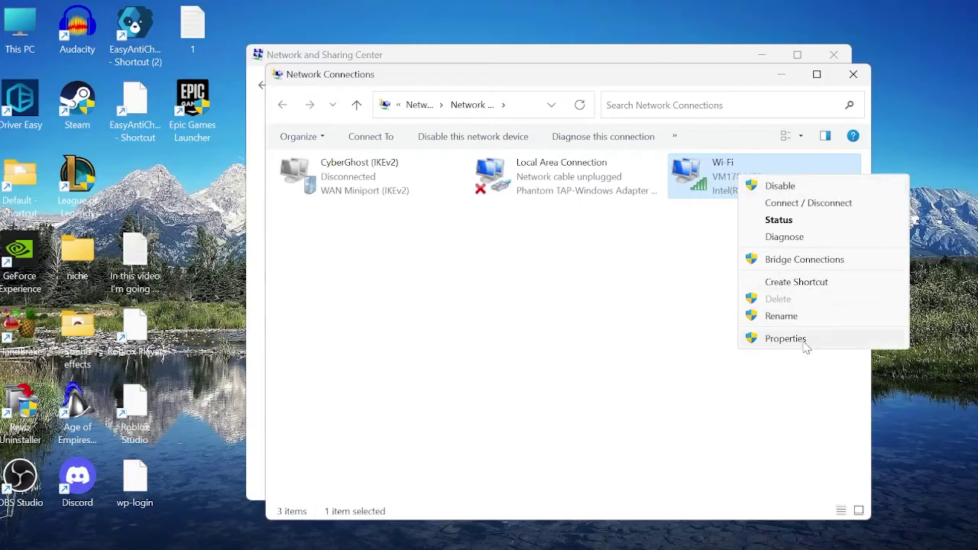
click(785, 339)
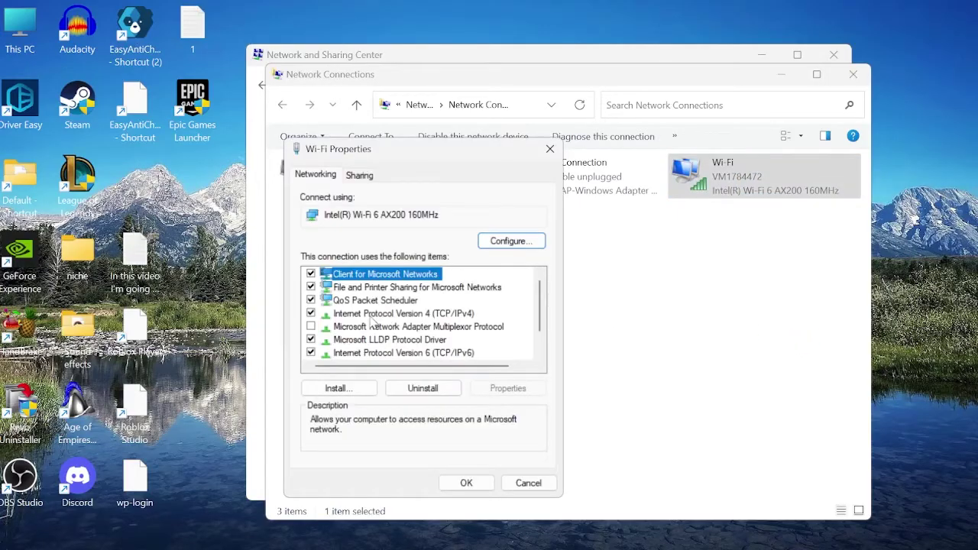
click(363, 315)
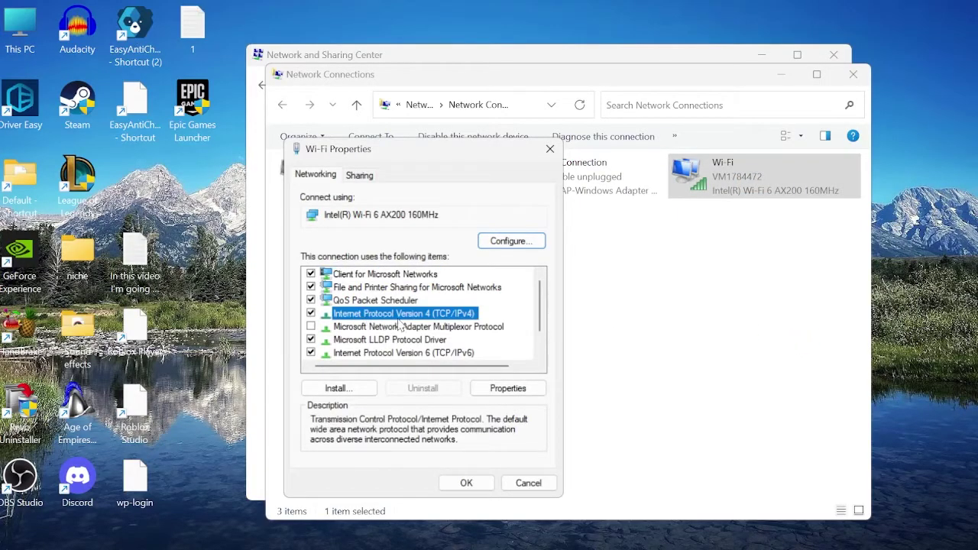
click(508, 388)
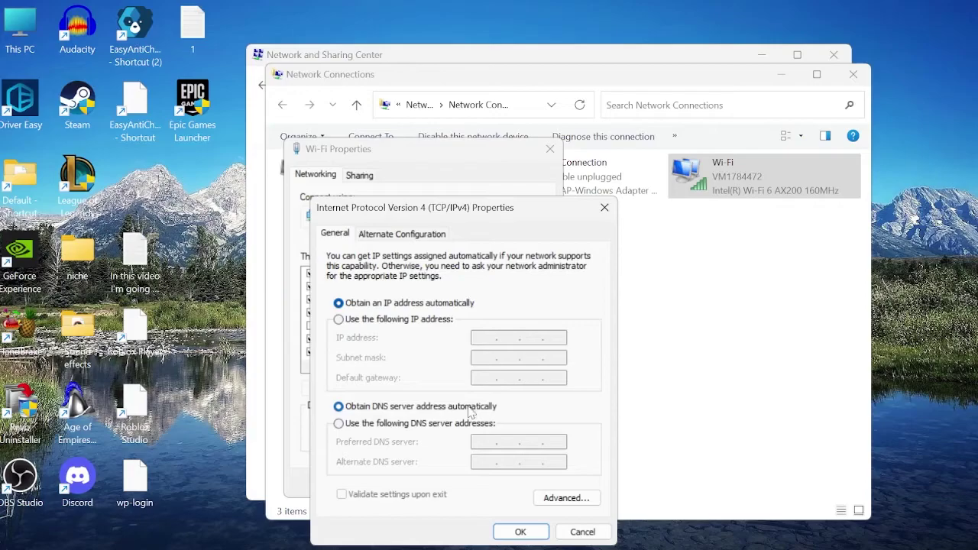
click(340, 425)
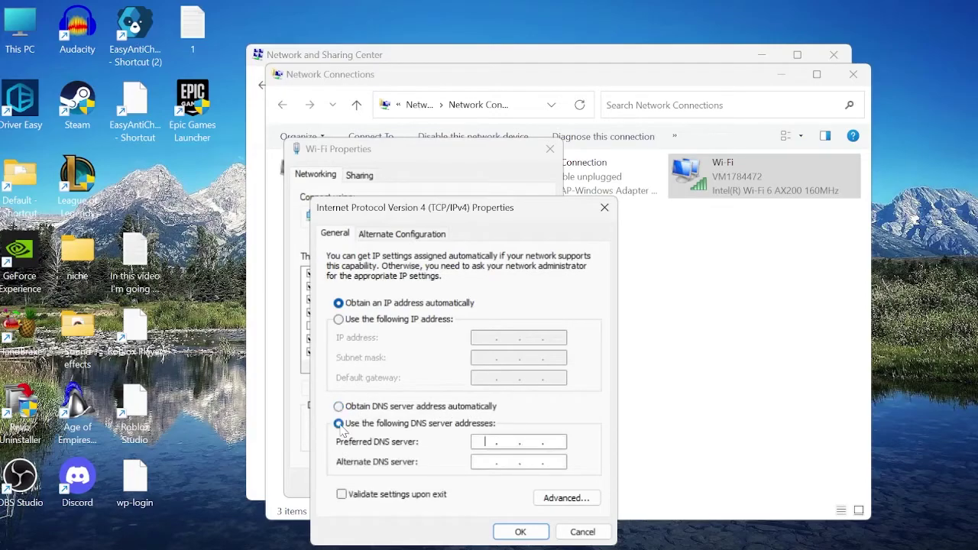
click(489, 441)
text(8.8.8.8)
click(499, 461)
text(8.8.4.4)
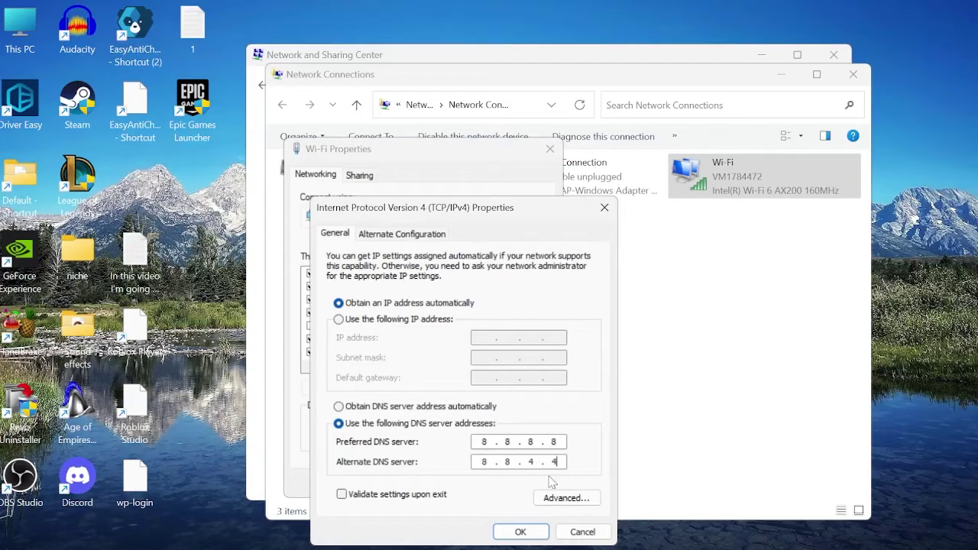
click(514, 533)
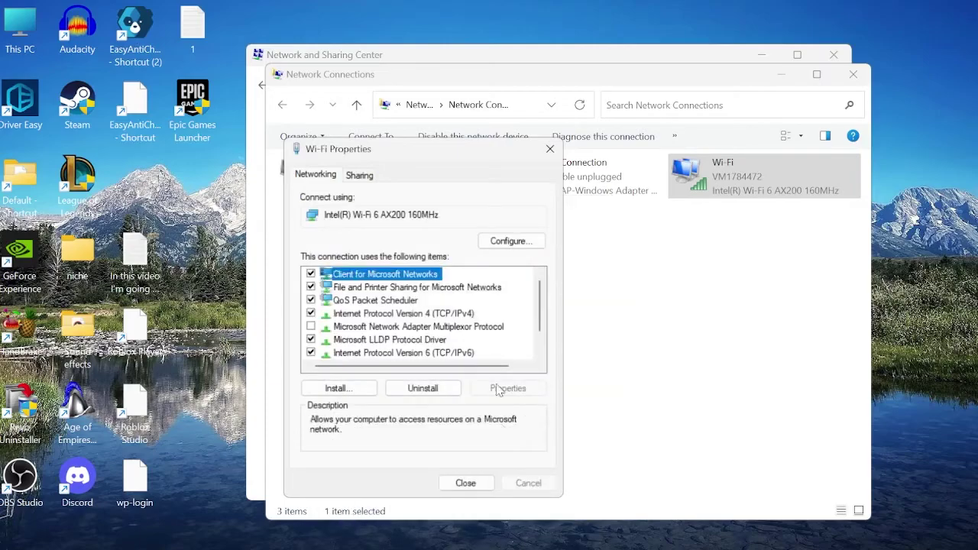
Close the Wi-Fi properties, Network Connections and Network and Sharing Center windows.
click(465, 482)
click(853, 74)
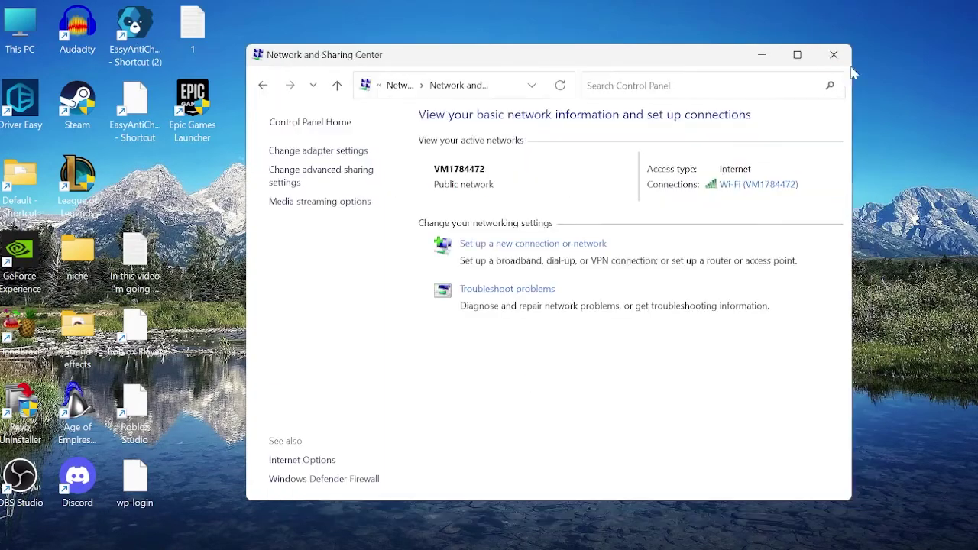
click(834, 54)
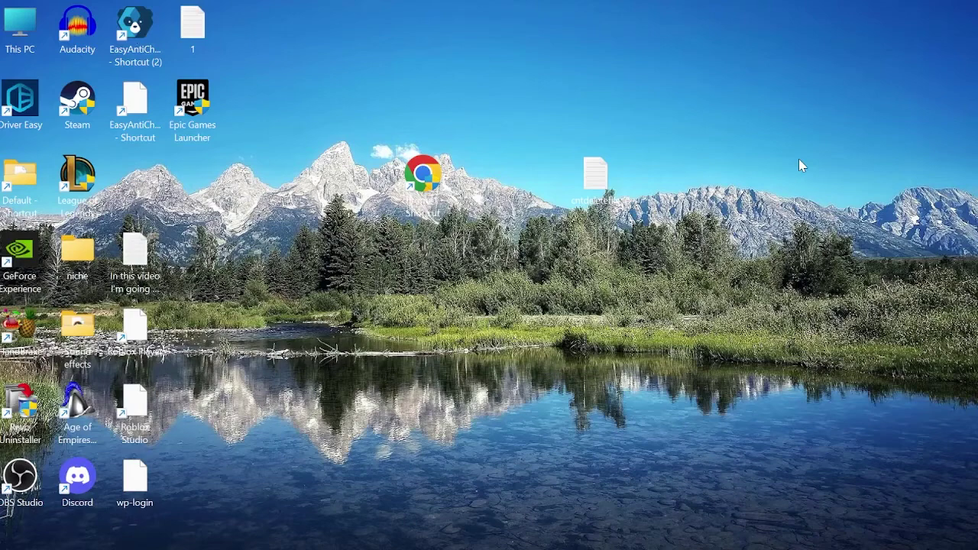
Open Windows Defender Firewall's allowed apps list and unlock it with Change settings.
key(super)
text(windows defender)
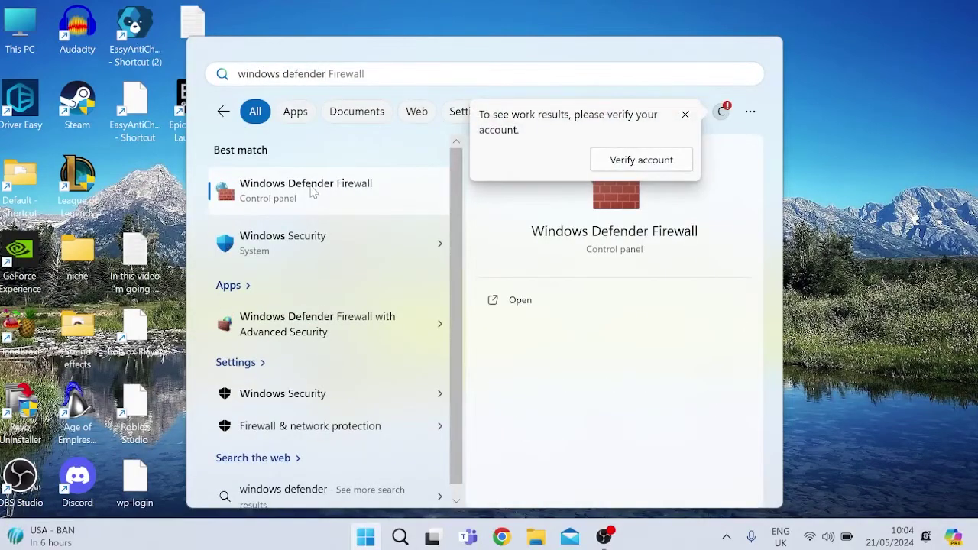
click(311, 191)
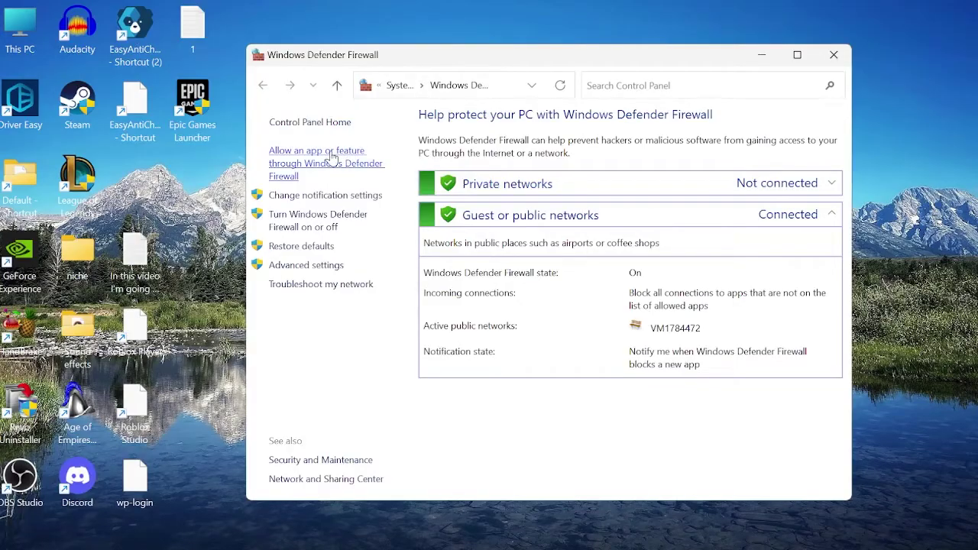
click(333, 158)
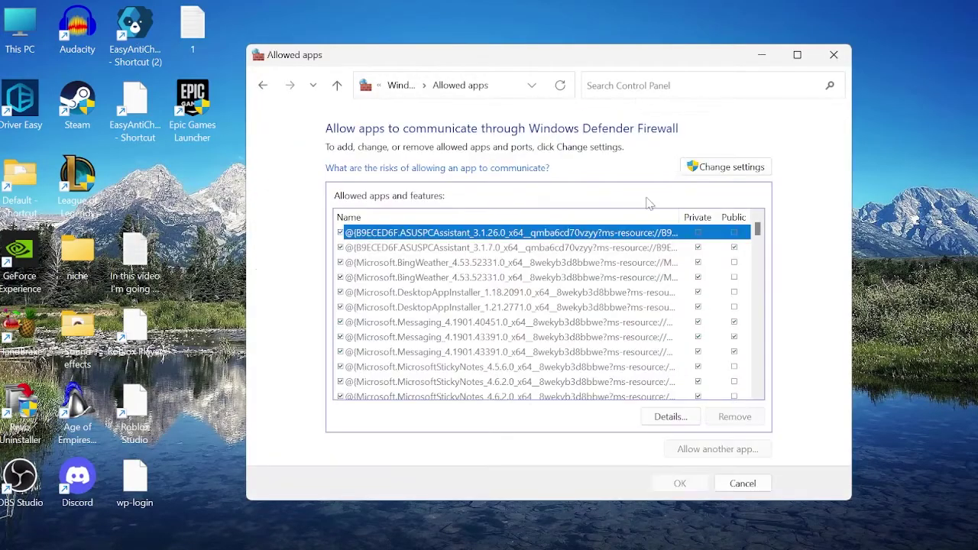
click(725, 172)
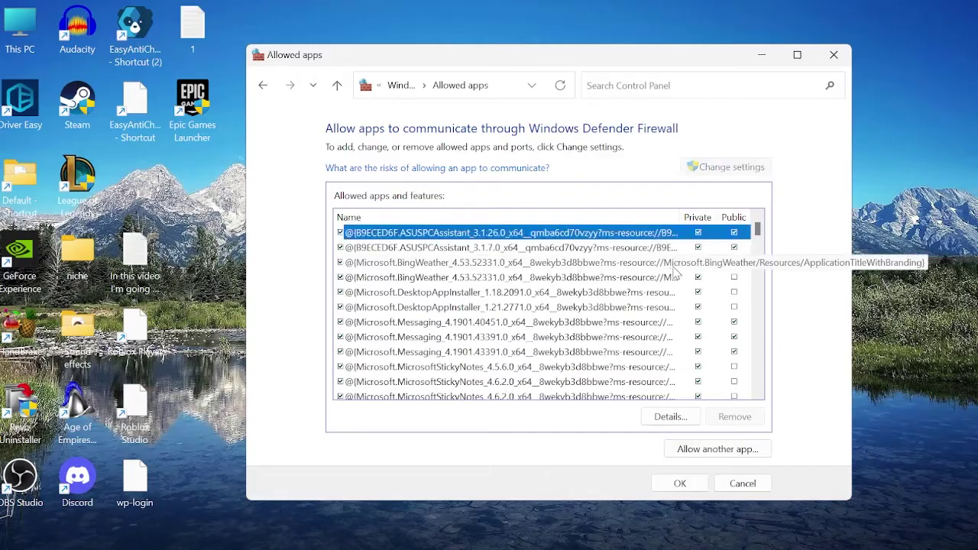
Start allowing another app, browse for it, and select the Epic Games Launcher desktop shortcut.
click(702, 455)
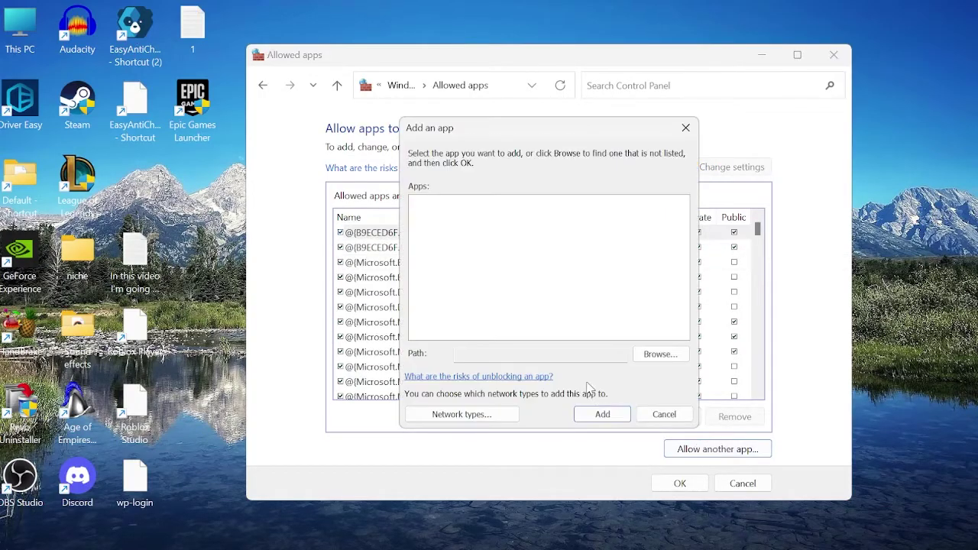
click(652, 354)
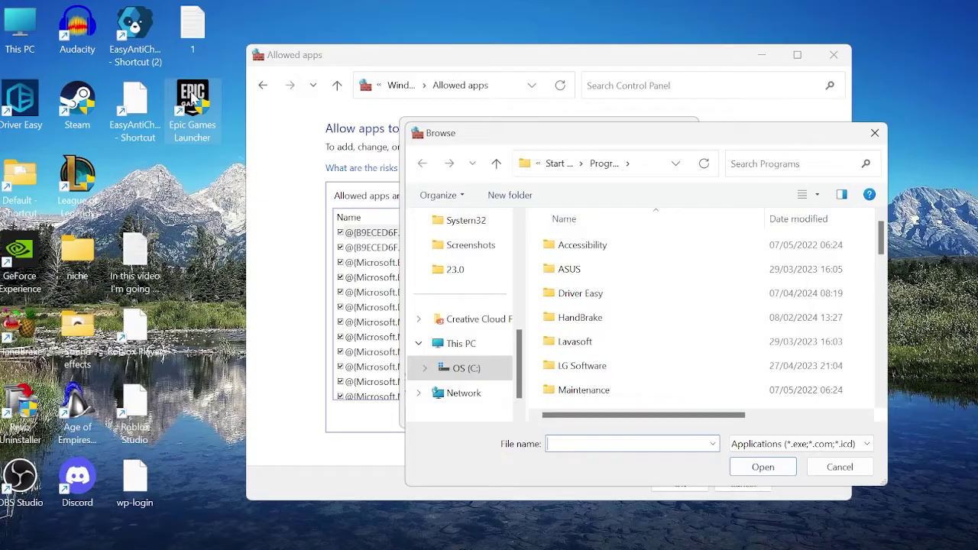
click(194, 99)
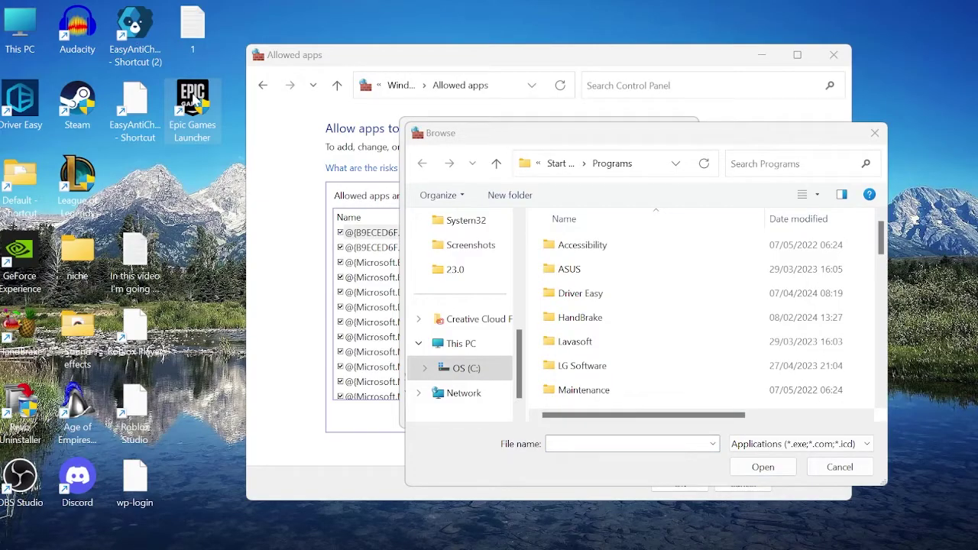
Open the Epic Games Launcher shortcut's file location and copy its Win32 folder path.
right_click(194, 99)
click(280, 226)
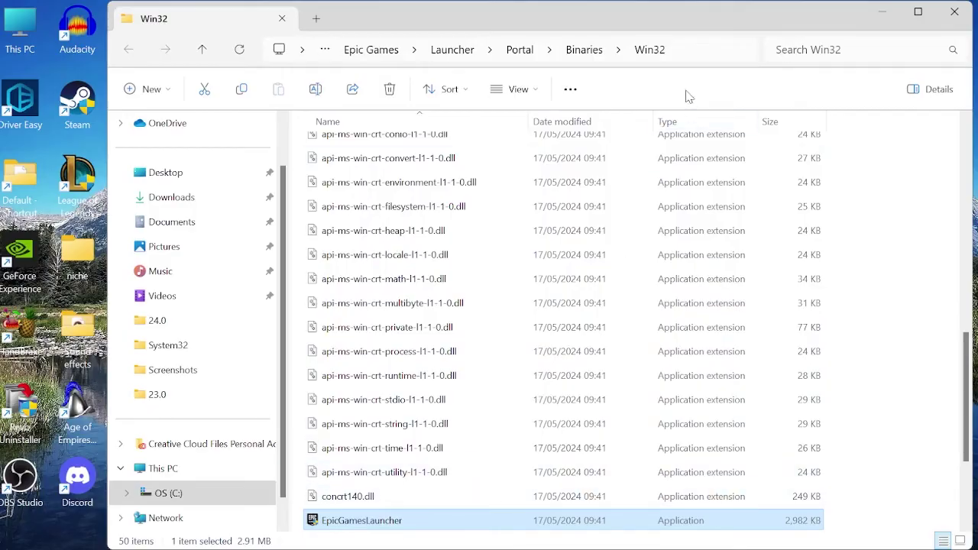
click(692, 49)
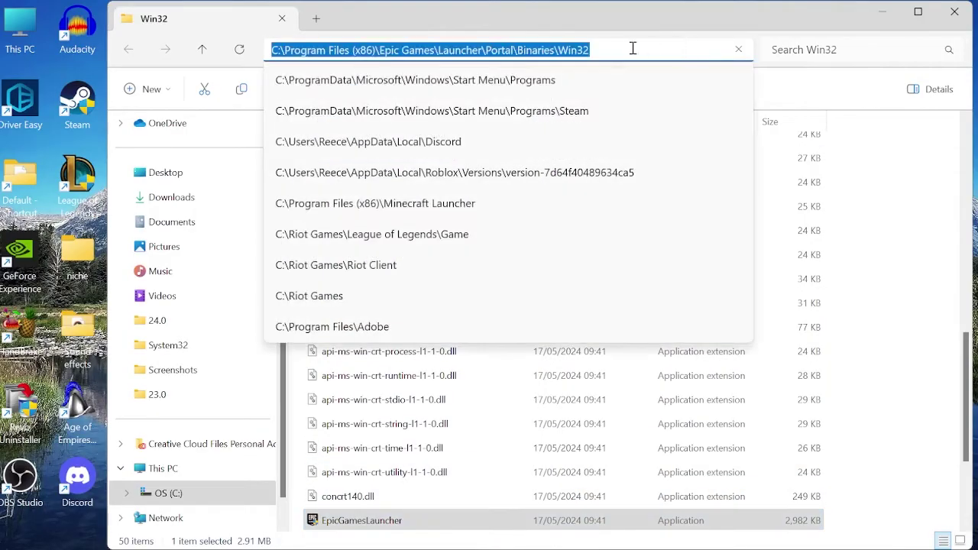
right_click(627, 47)
click(675, 89)
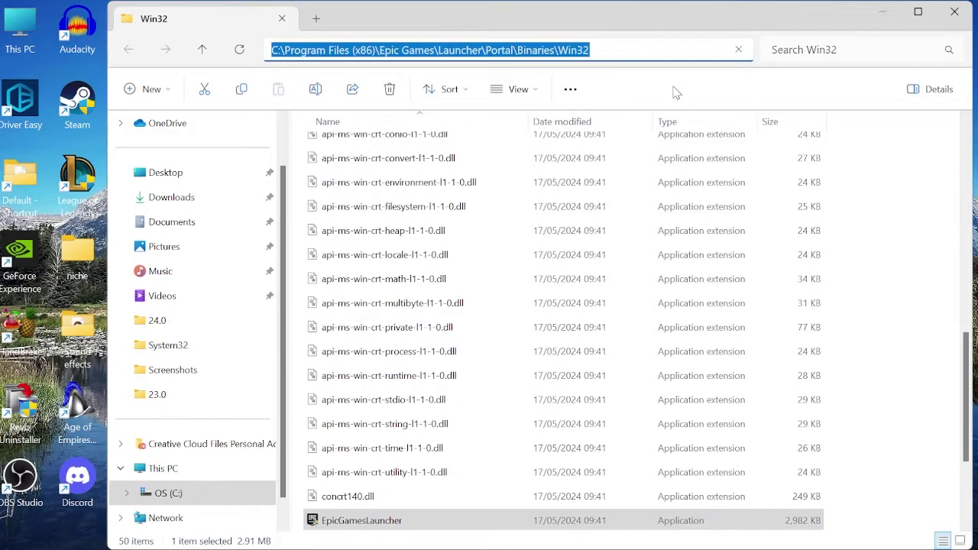
click(884, 12)
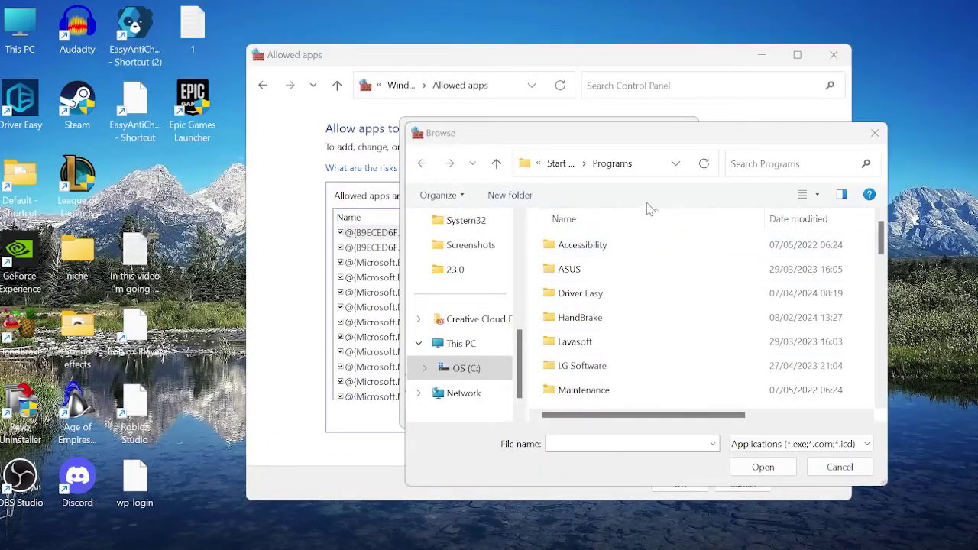
Add EpicGamesLauncher from the pasted Win32 path and allow UnrealEngineLauncherProxy on private networks, then confirm.
click(643, 164)
right_click(635, 163)
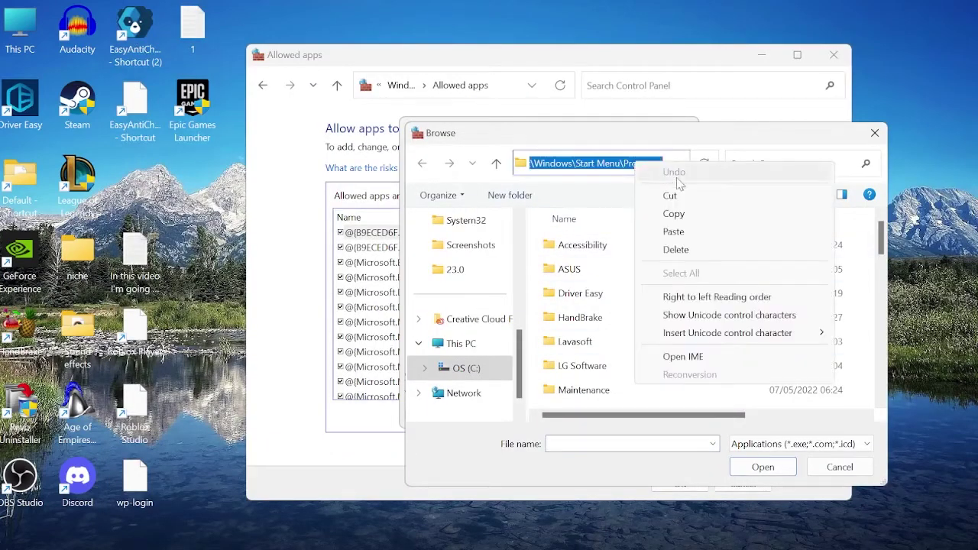
click(673, 231)
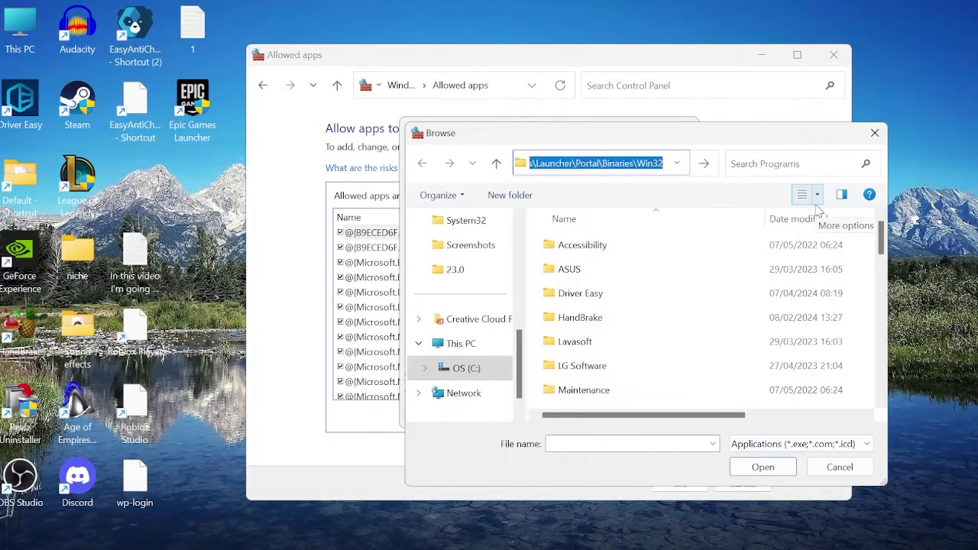
key(Return)
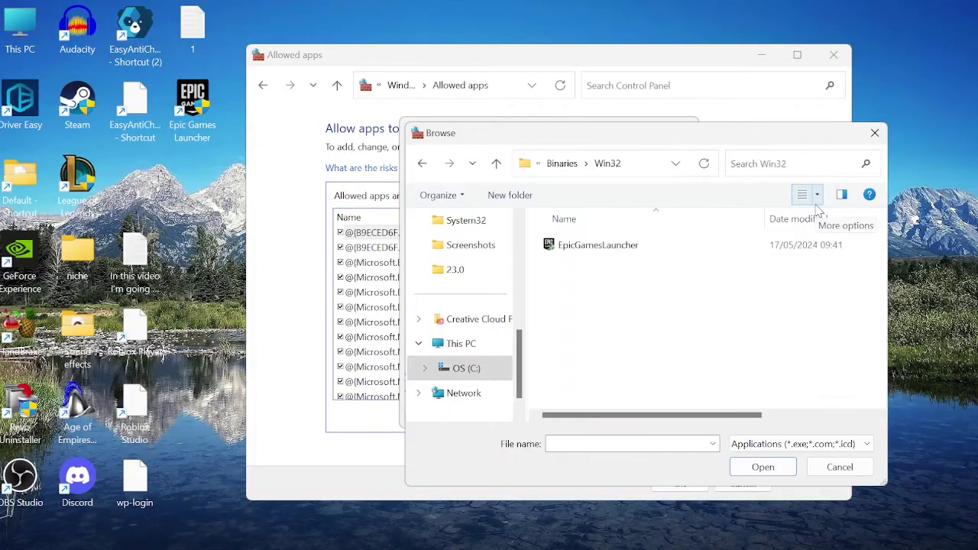
double_click(603, 246)
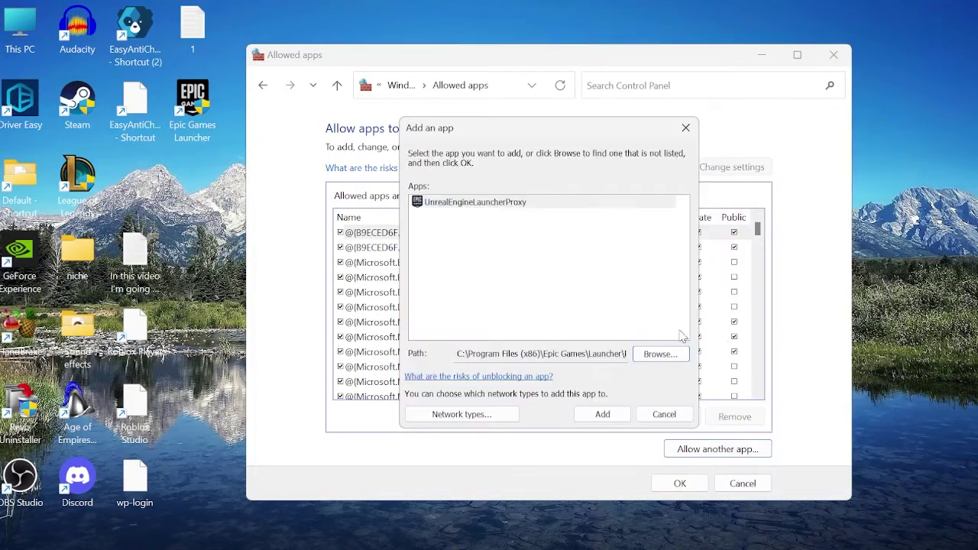
click(603, 414)
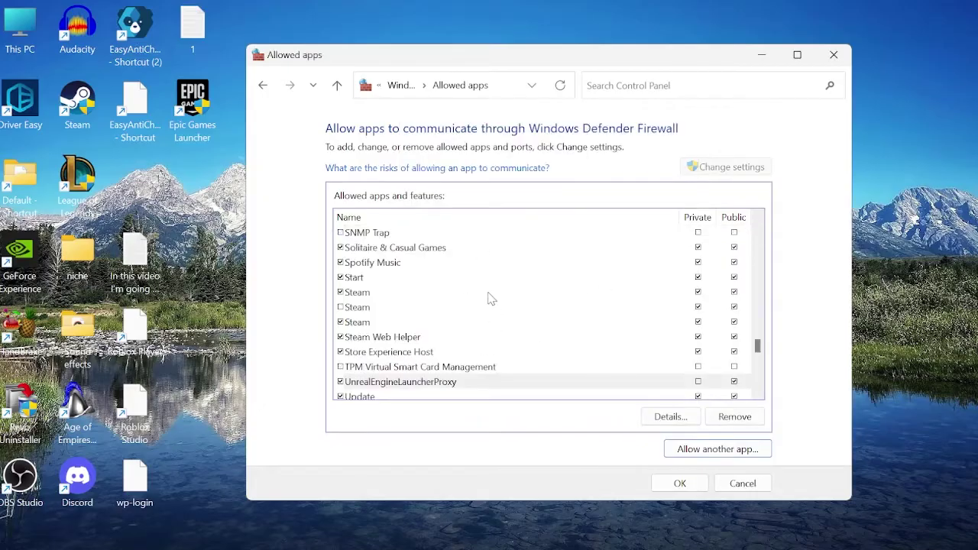
click(366, 382)
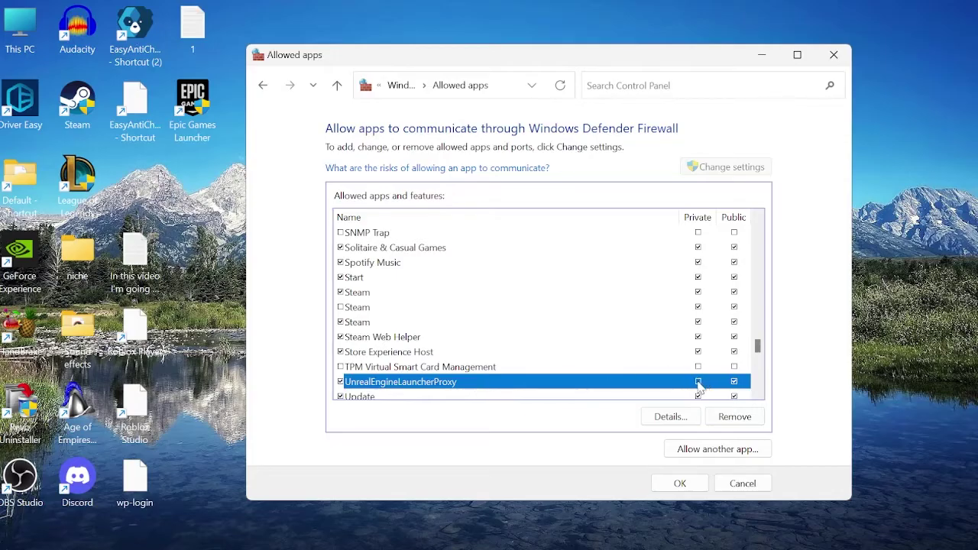
click(680, 484)
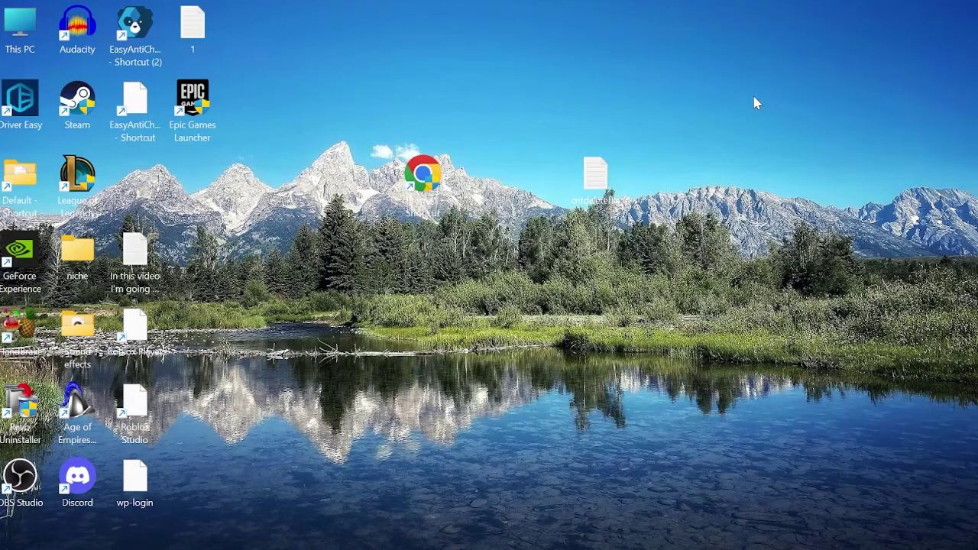
Launch Command Prompt as administrator from the cmd search.
key(super)
text(cmd)
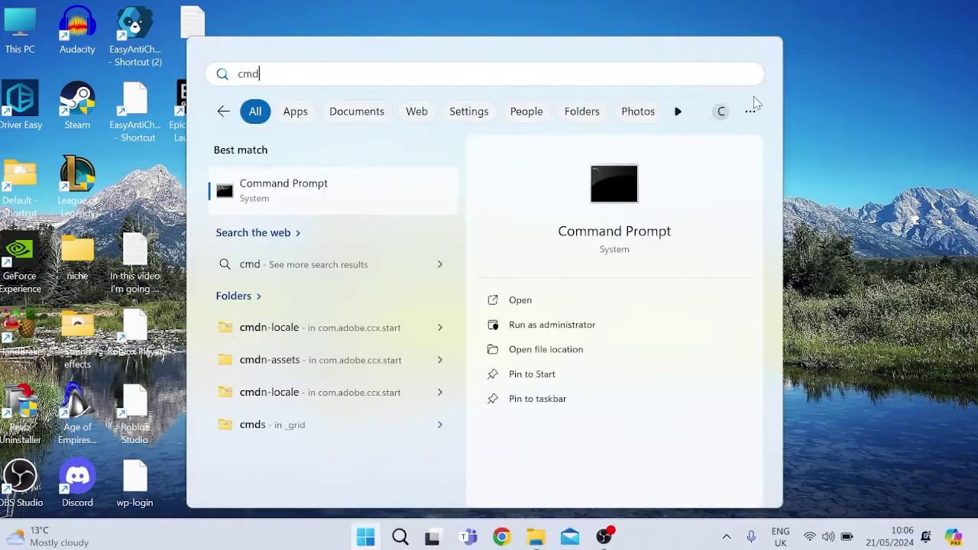
right_click(308, 195)
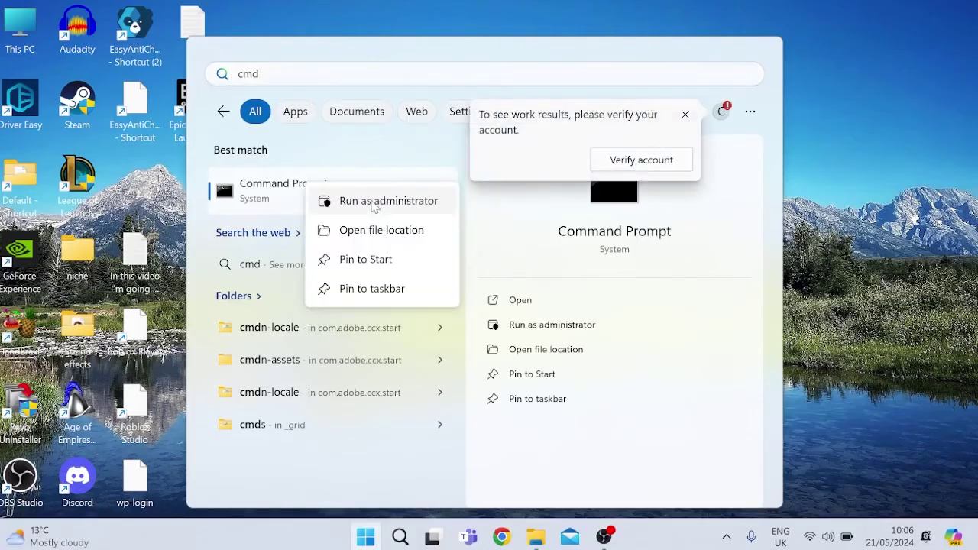
click(383, 202)
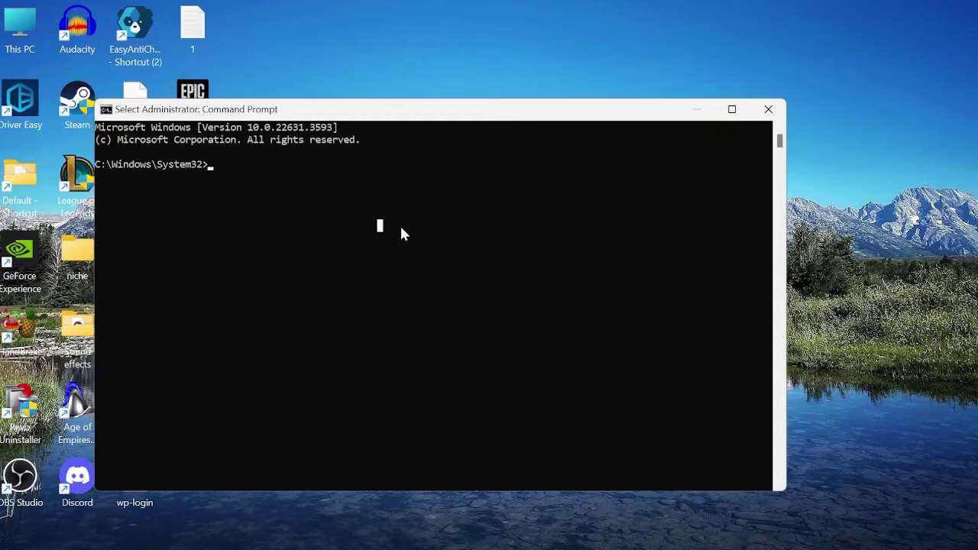
Run ipconfig /release, ipconfig /renew and ipconfig /flushdns.
text(ipco)
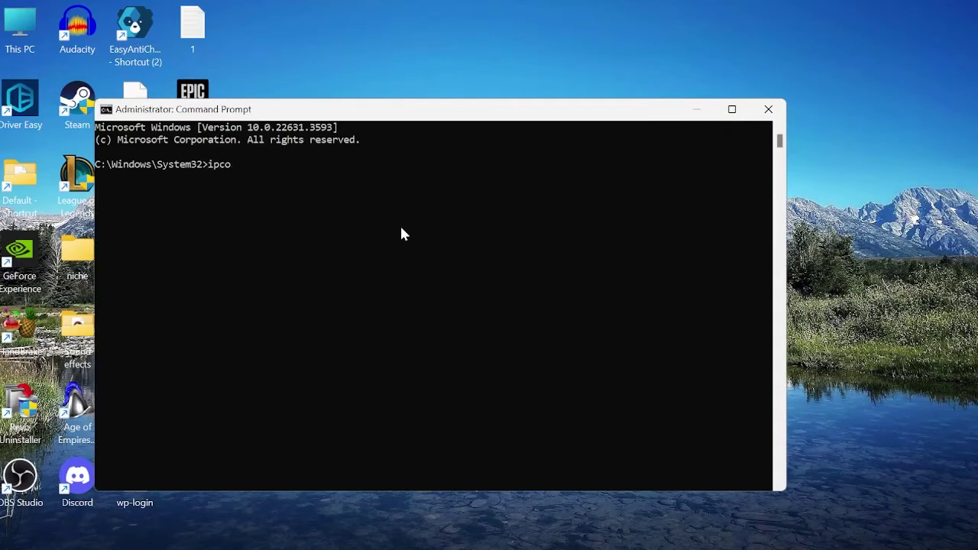
text(nfig /release)
key(Return)
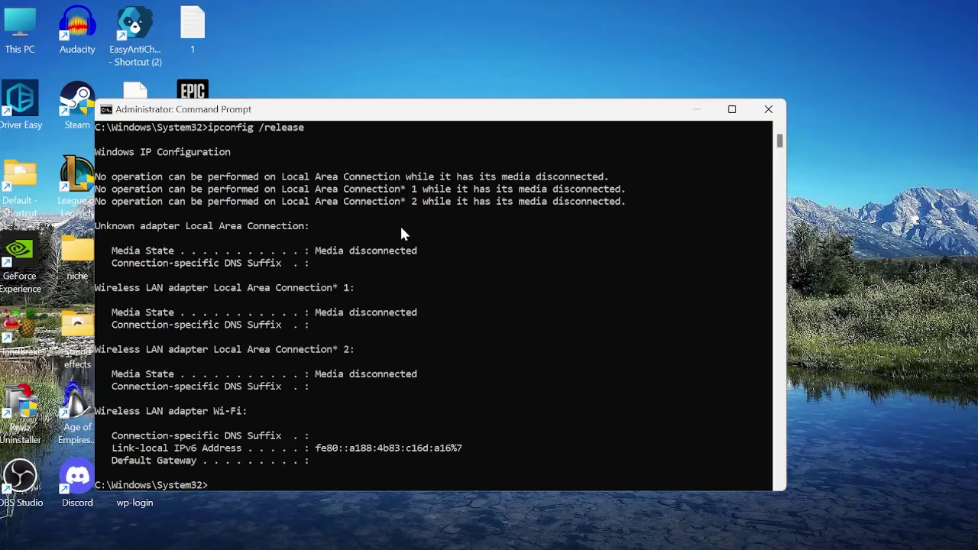
text(ipconfig /renew)
key(Return)
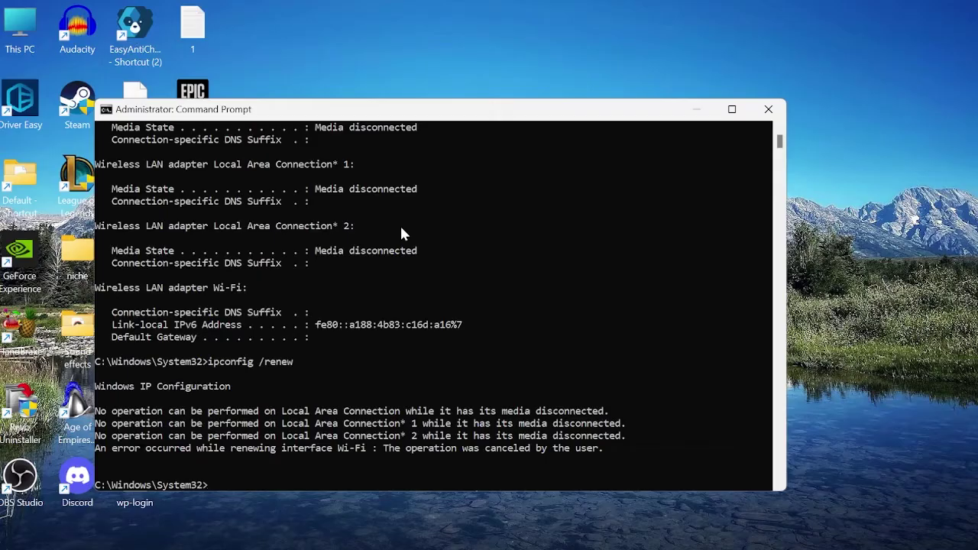
text(ipconfig /)
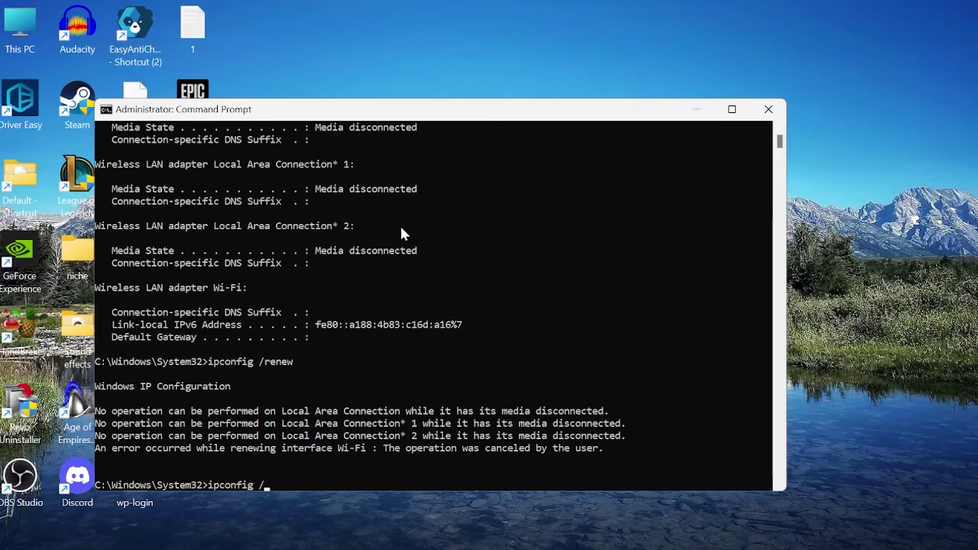
text(flushdns)
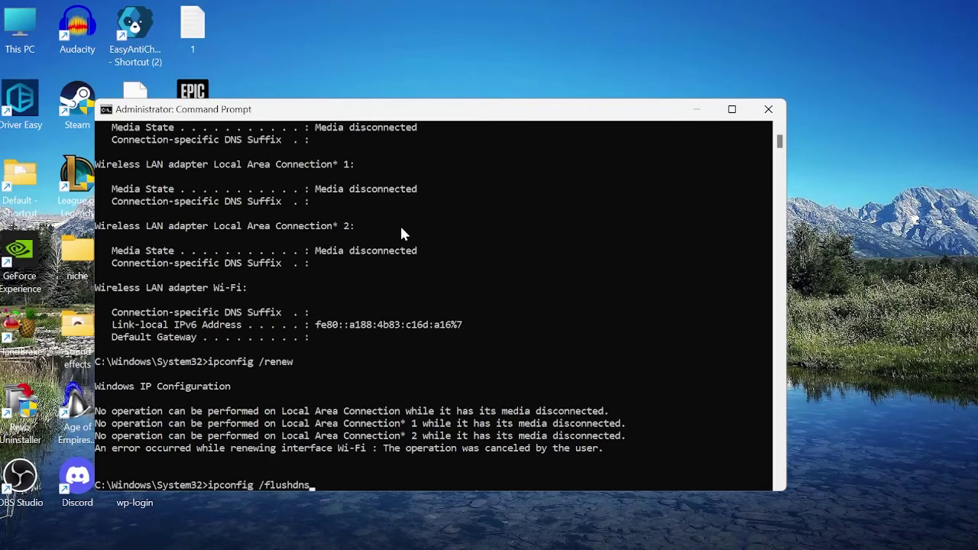
key(Return)
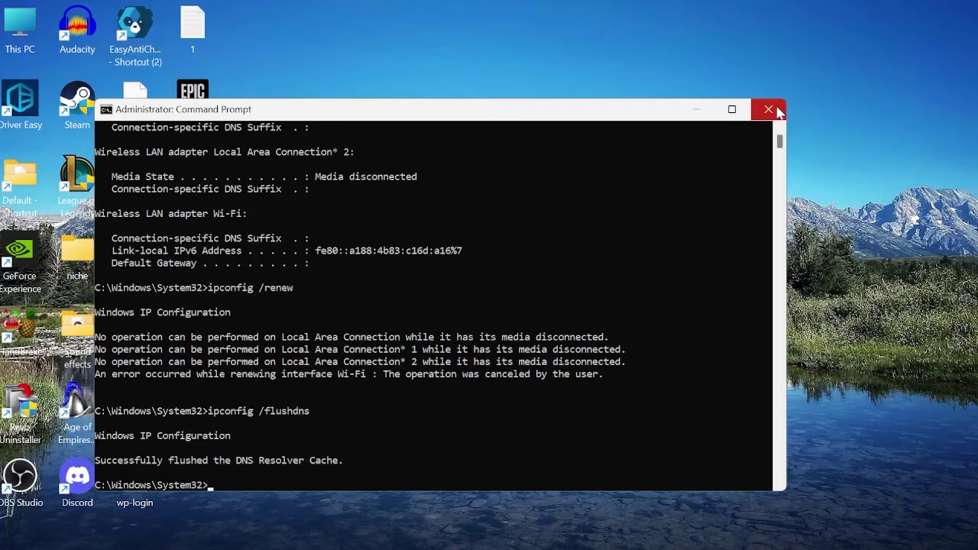
Close Command Prompt and open Settings' Network reset page under Advanced network settings.
click(768, 109)
key(super)
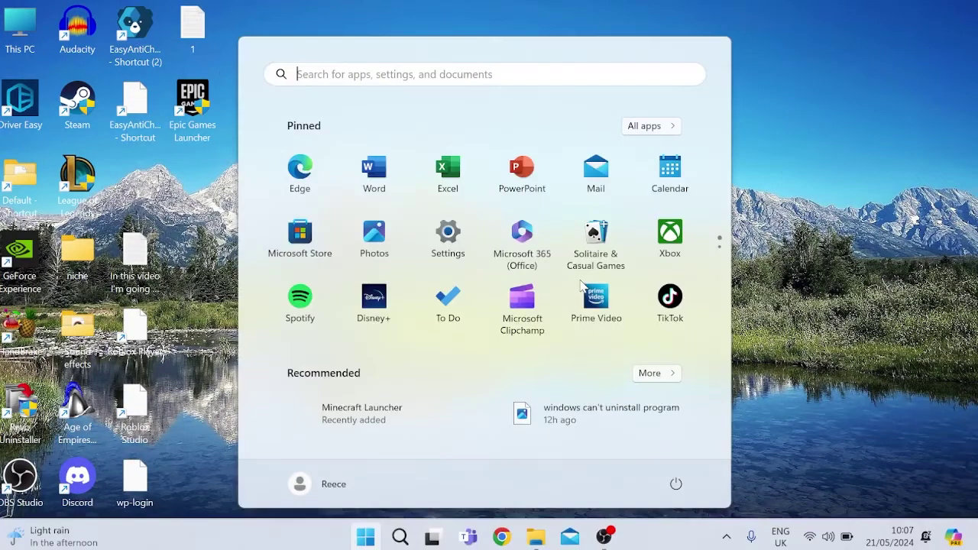
text(settings)
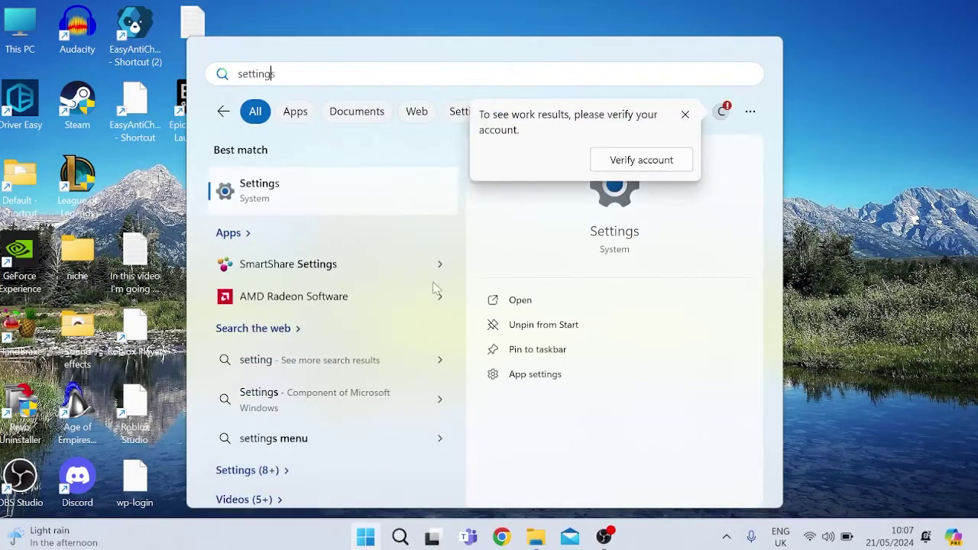
click(284, 195)
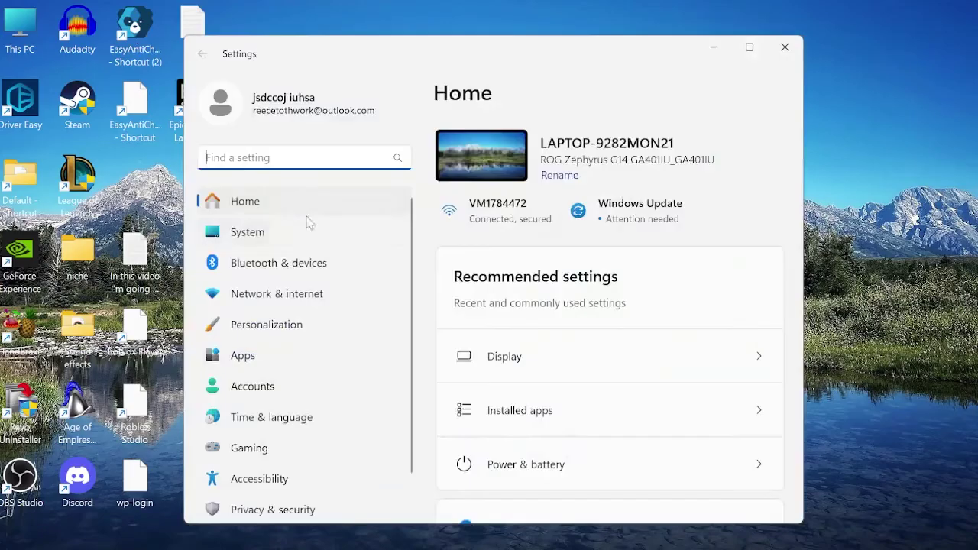
click(312, 302)
scroll(530, 283, down, 3)
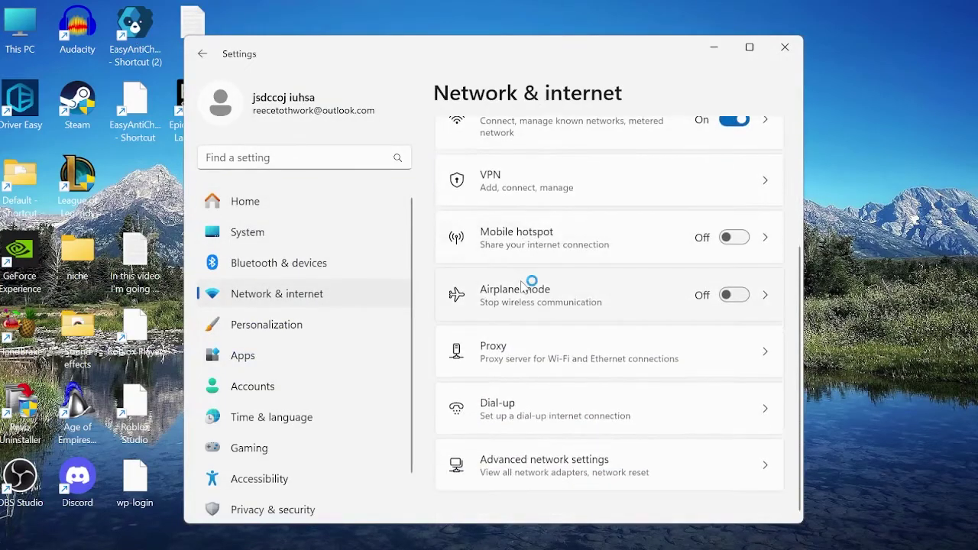
click(565, 467)
scroll(527, 382, down, 5)
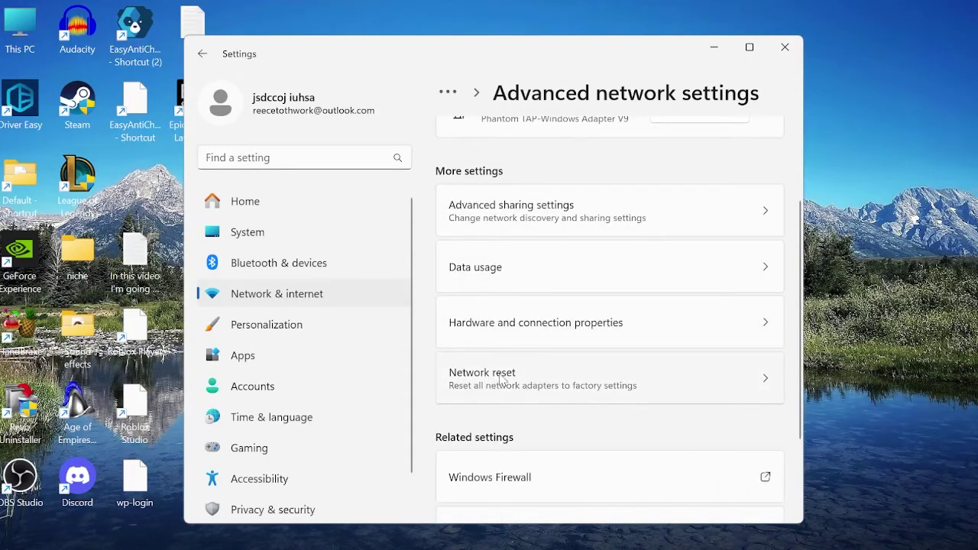
click(501, 380)
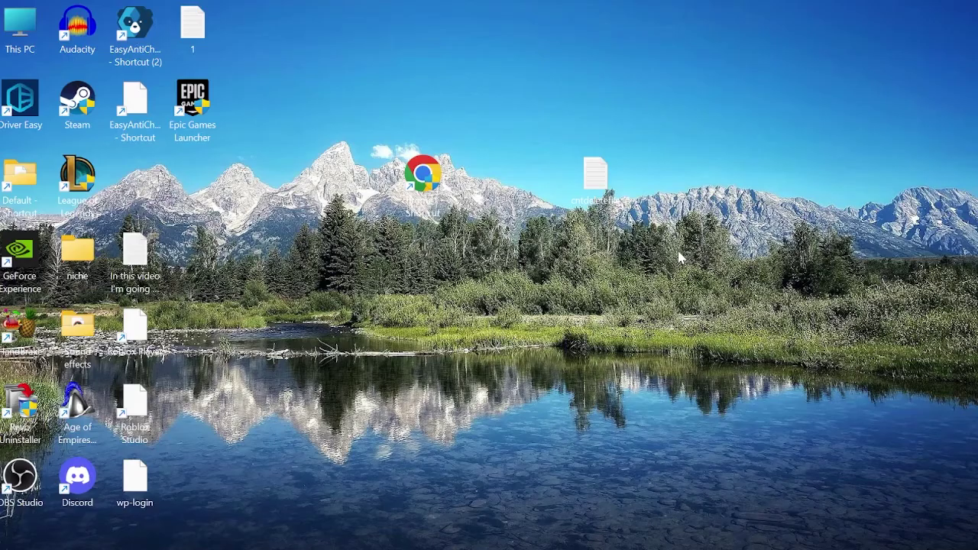
Open the local app data folder by running %localappdata% from the Run dialog.
key(super)
text(run)
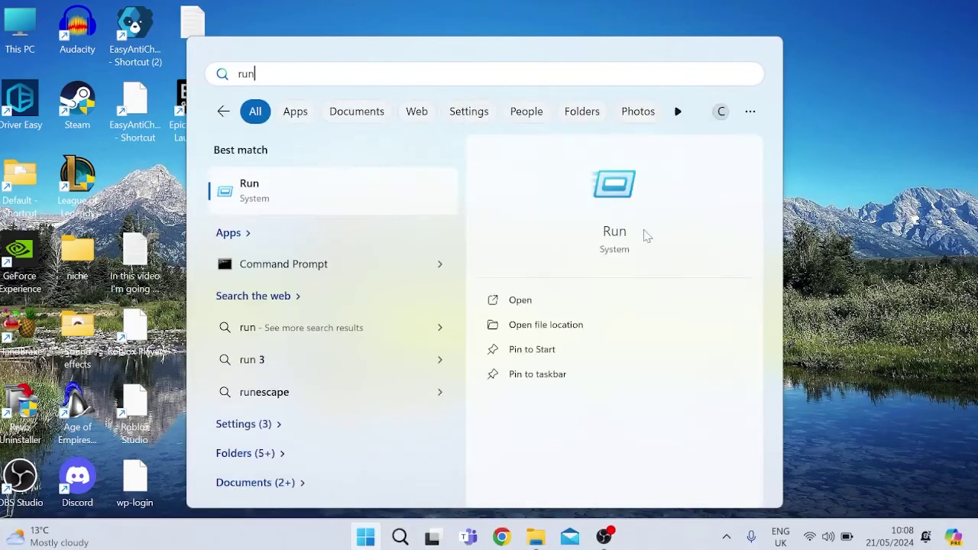
click(364, 179)
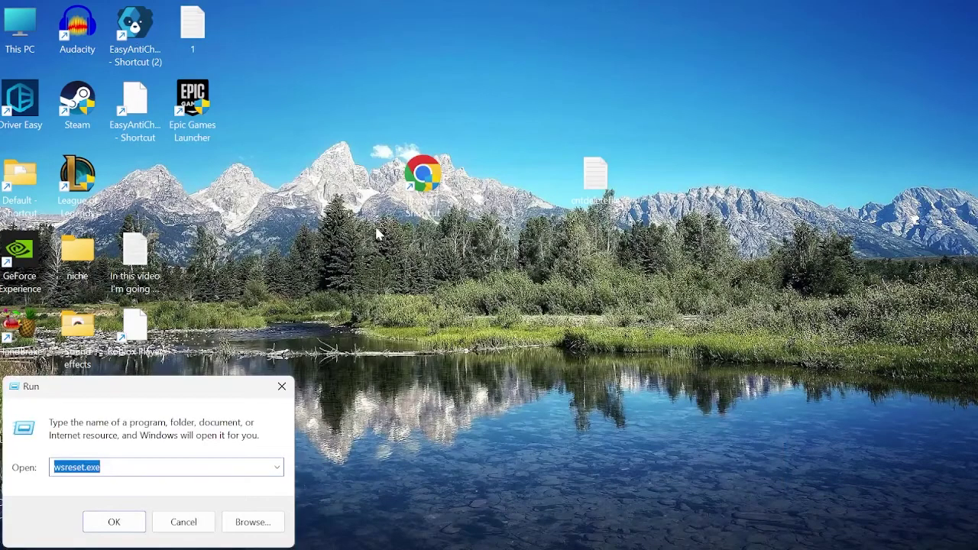
text(%)
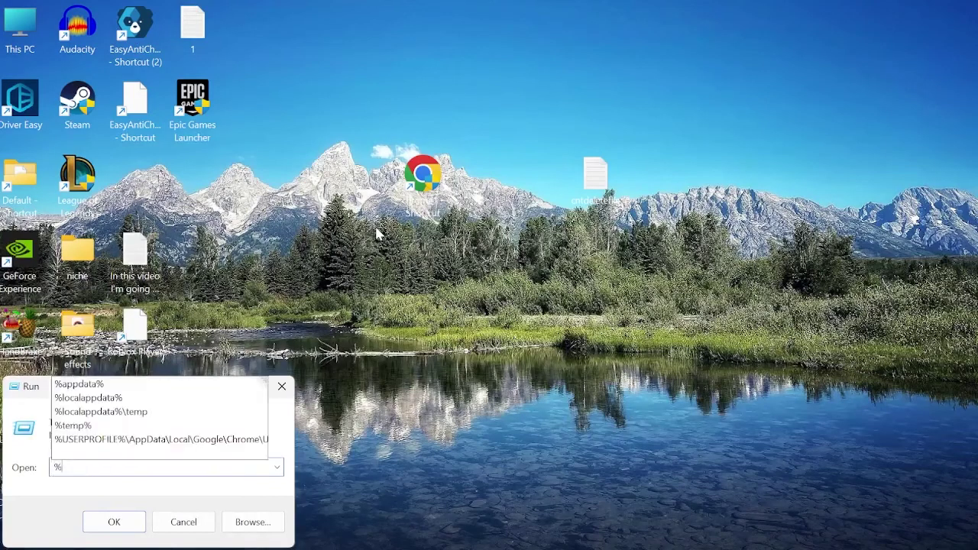
text(localappdata%)
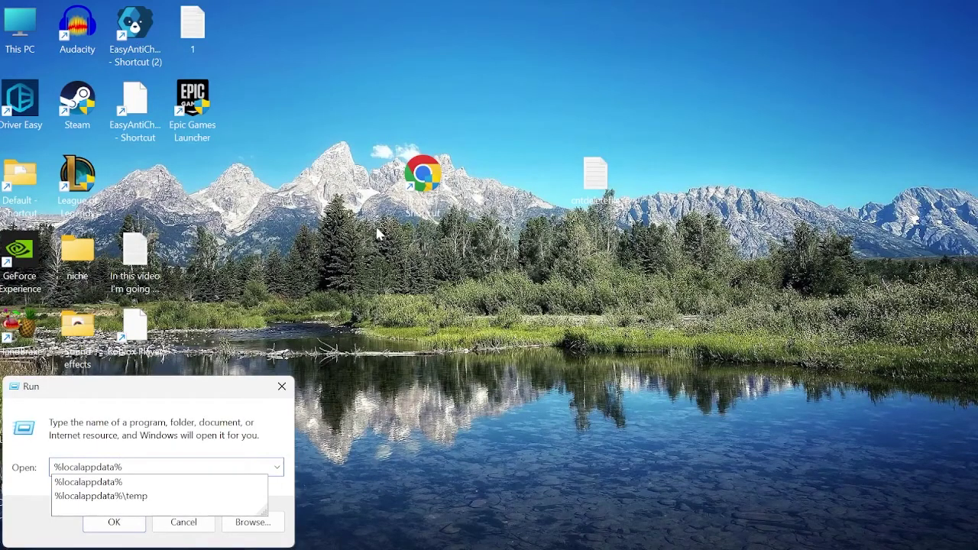
key(Return)
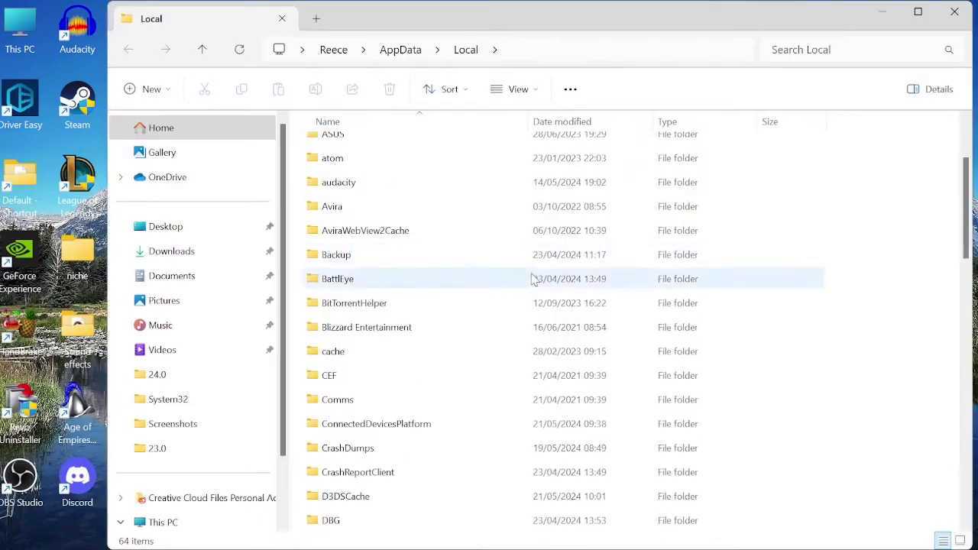
Go to EpicGamesLauncher > Saved and try deleting the webcache_4430 folder.
scroll(520, 290, down, 5)
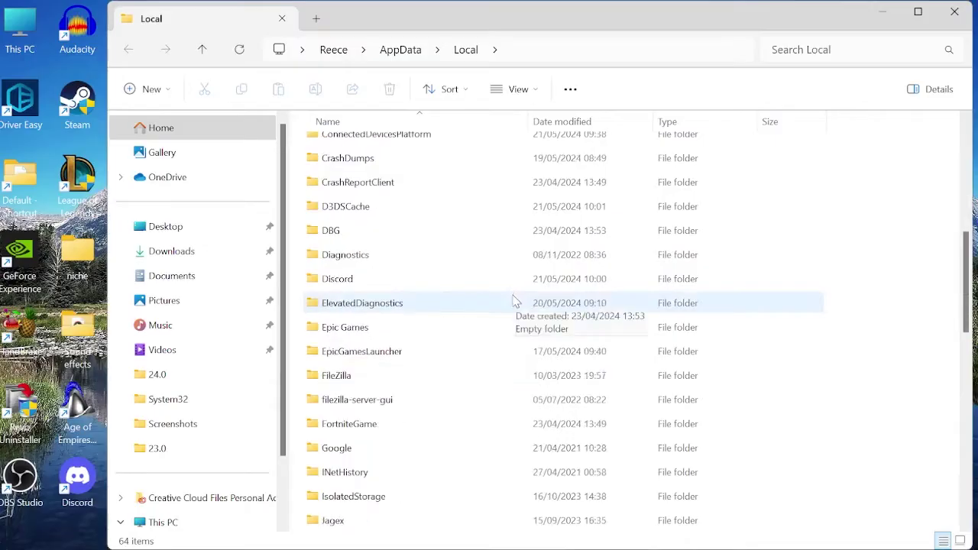
double_click(396, 357)
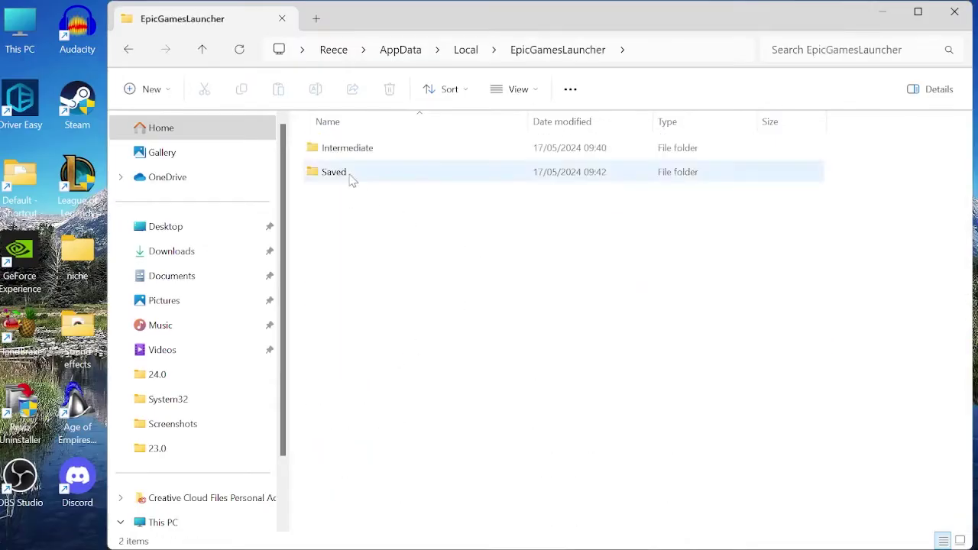
double_click(352, 179)
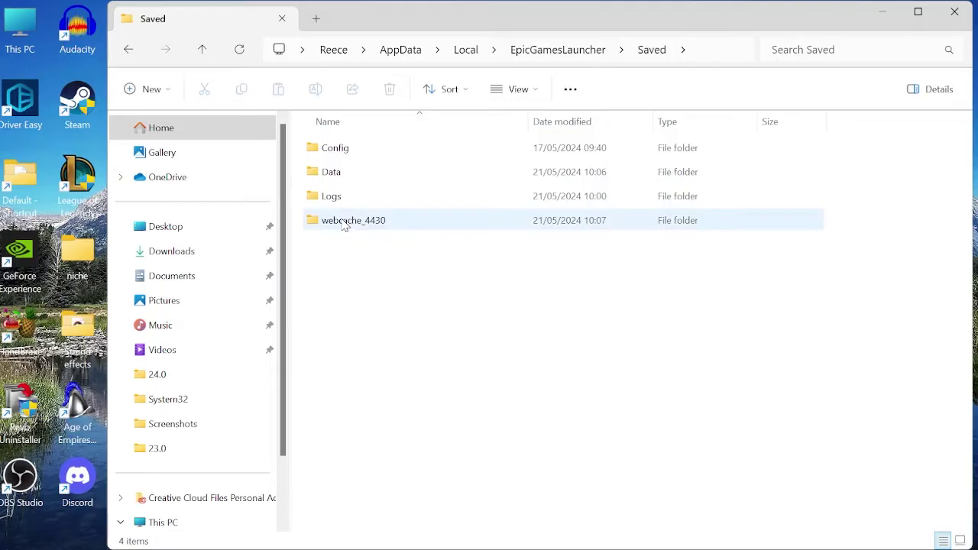
click(345, 223)
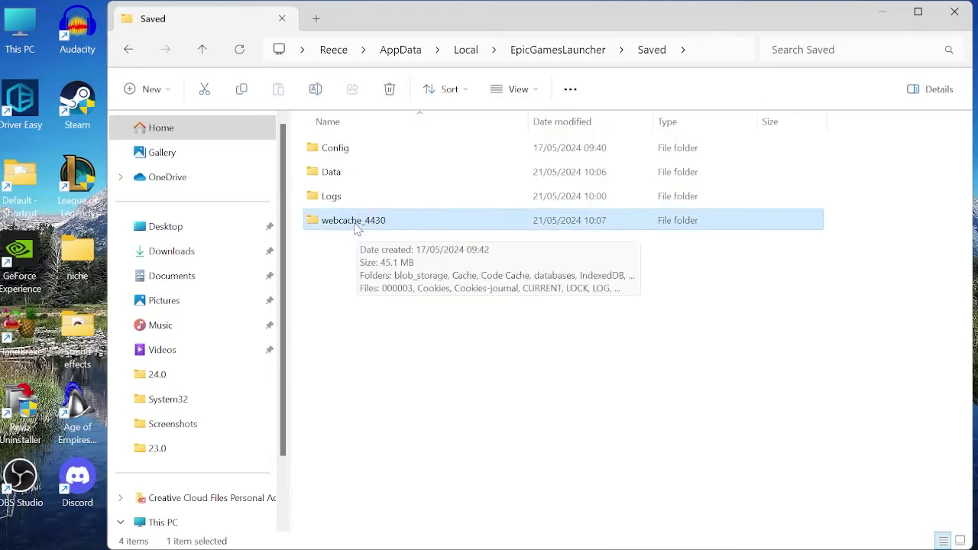
right_click(356, 229)
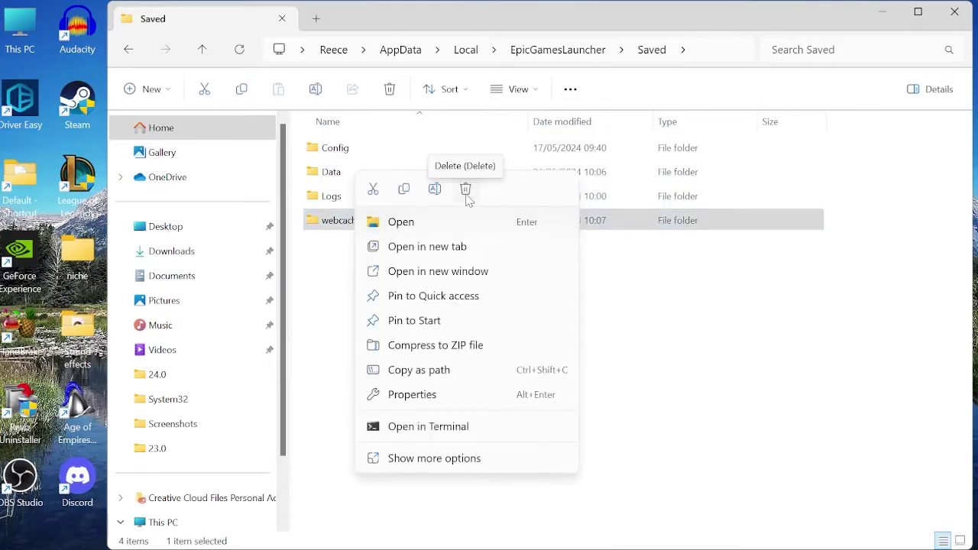
click(466, 190)
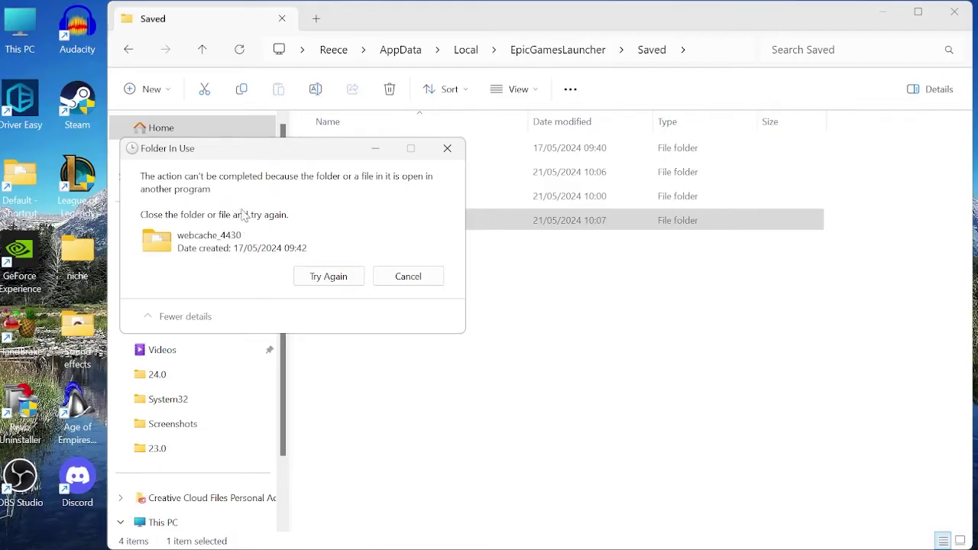
End the EpicGamesLauncher process in Task Manager after searching for 'epic'.
key(super)
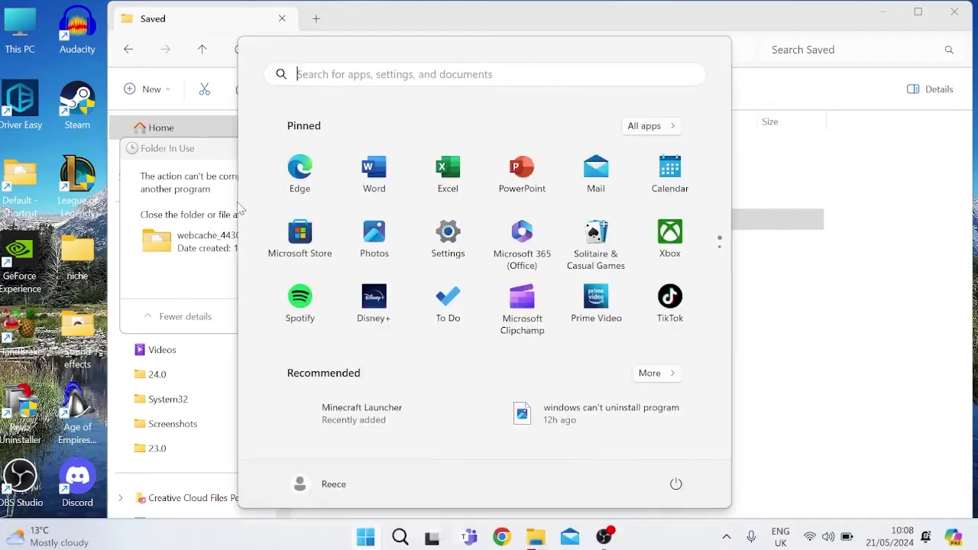
text(task mana)
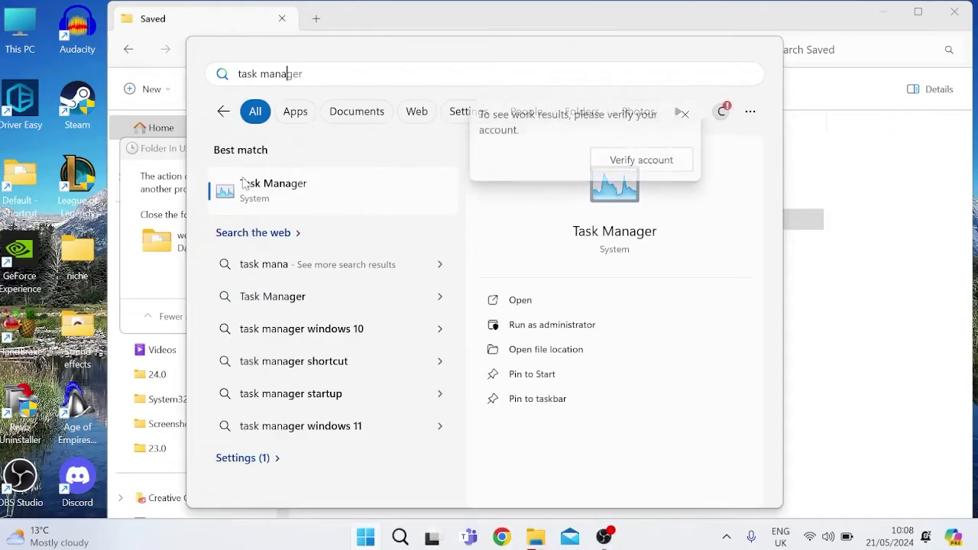
click(280, 191)
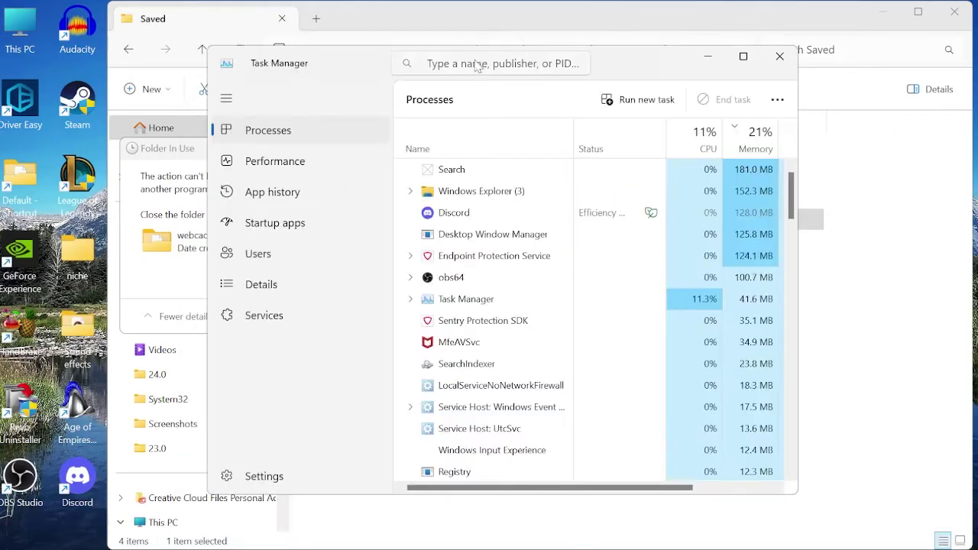
click(453, 64)
text(epic)
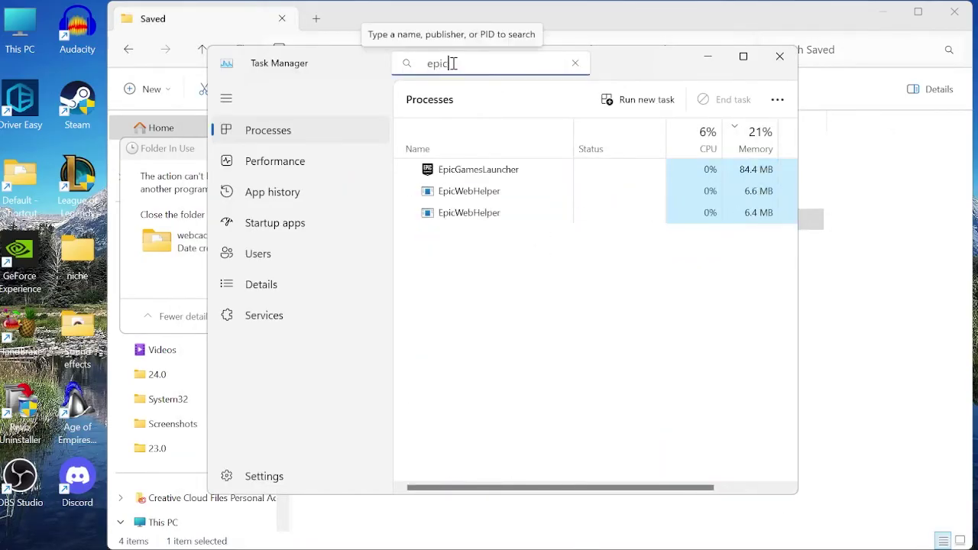
right_click(475, 176)
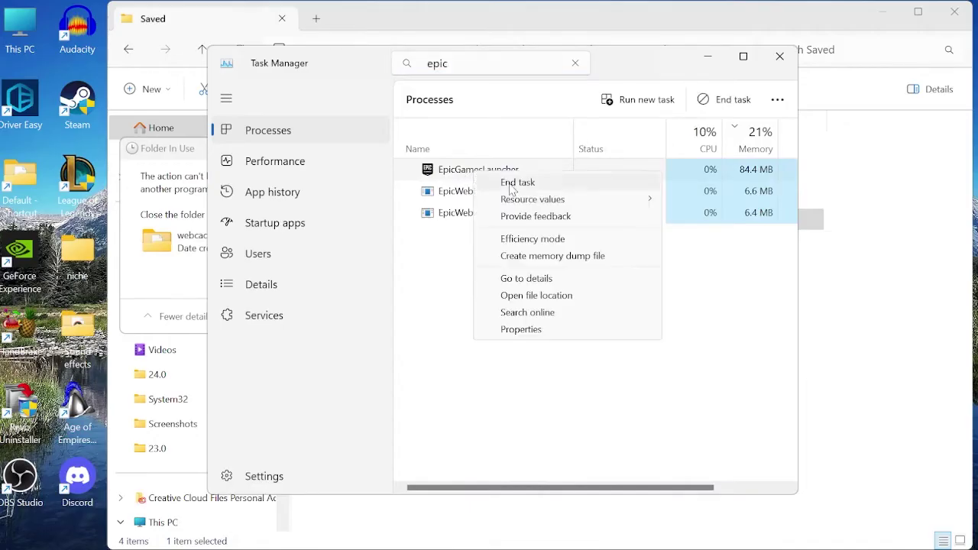
click(539, 183)
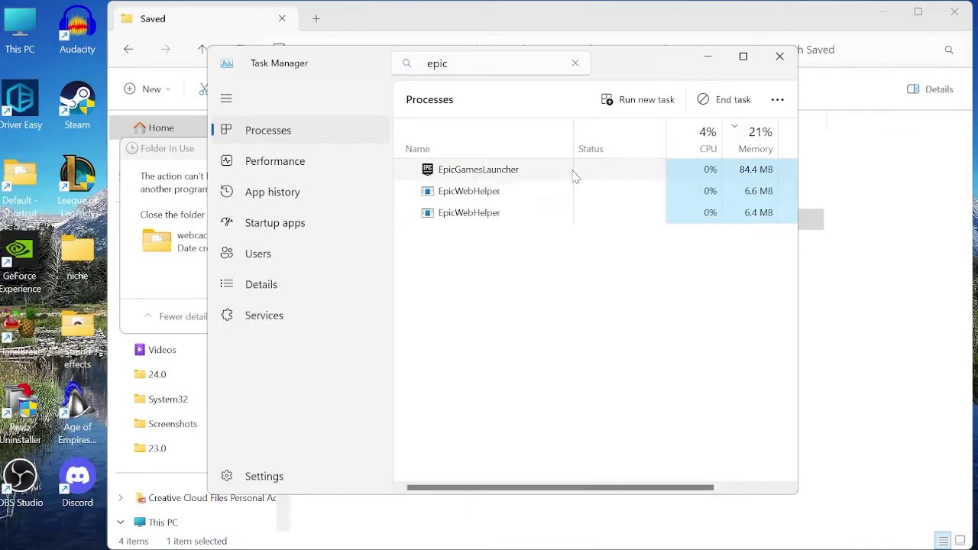
Retry deleting webcache_4430 so it is removed, then close File Explorer.
click(779, 57)
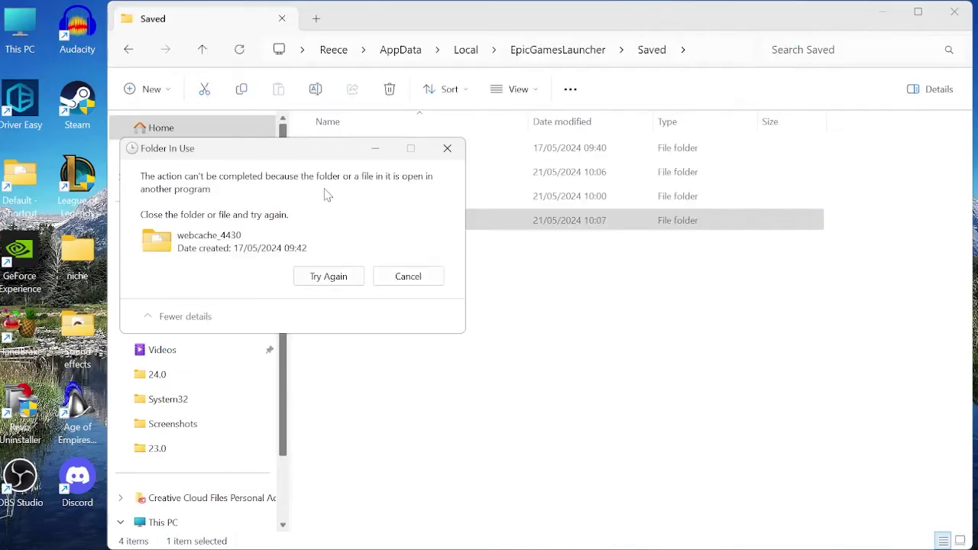
click(329, 278)
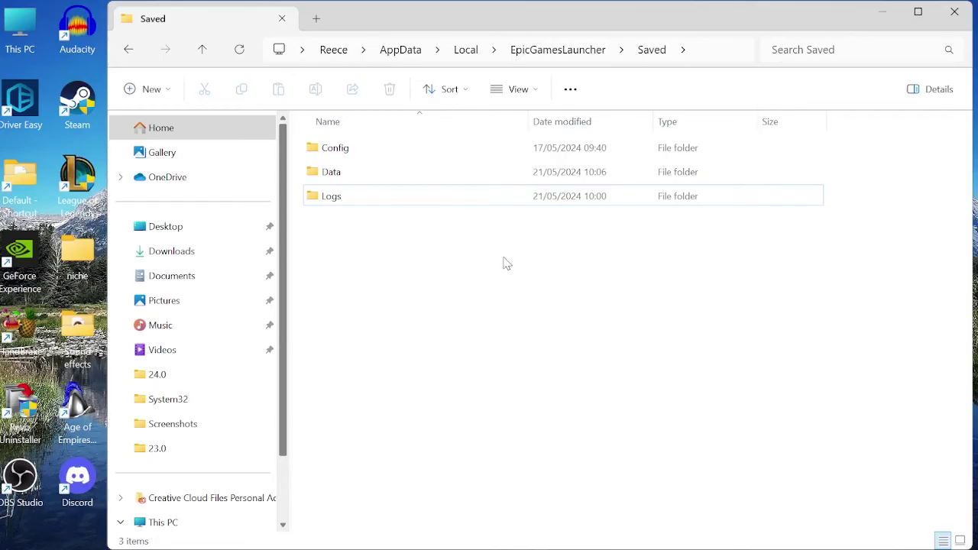
click(954, 11)
Append -http=wininet to the Target of the Epic Games Launcher desktop shortcut.
drag(195, 100, 312, 329)
right_click(307, 322)
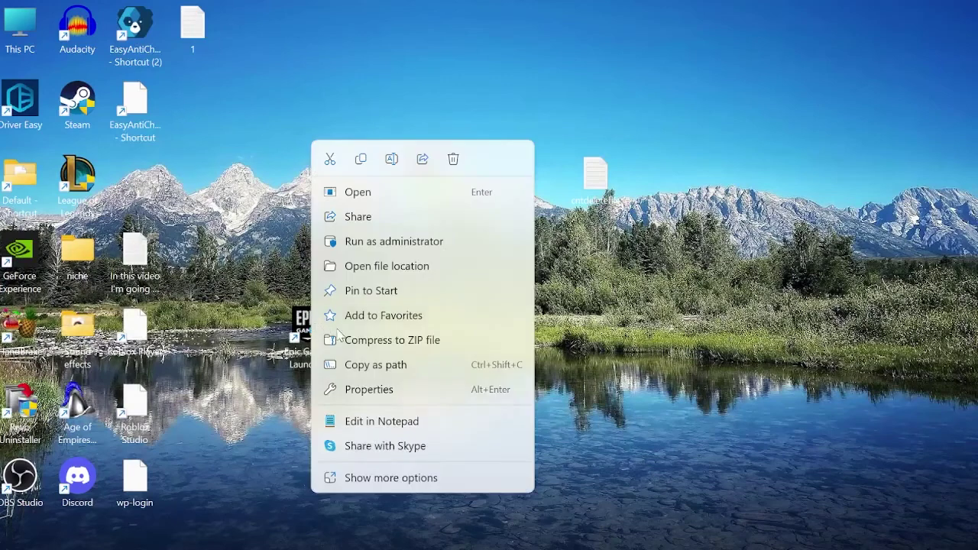
click(369, 390)
click(396, 260)
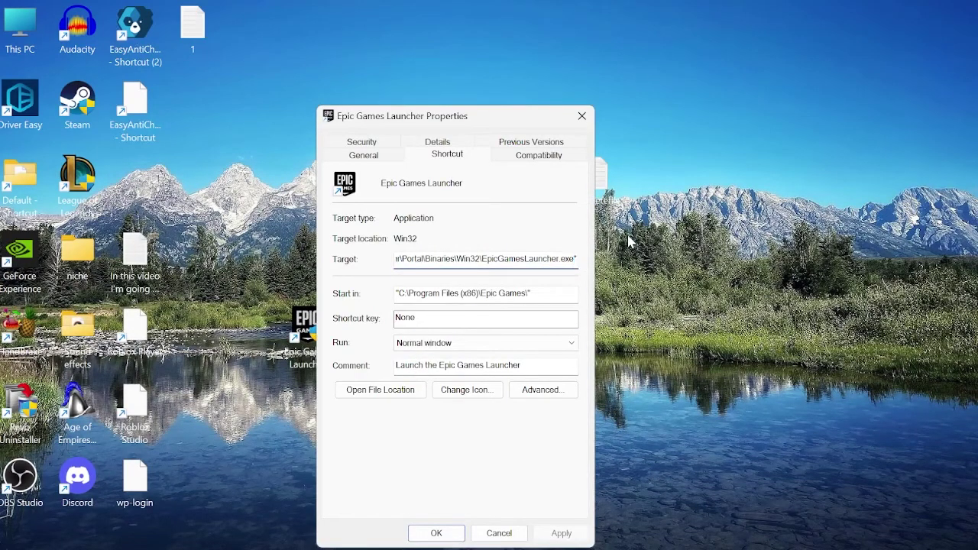
text(-h)
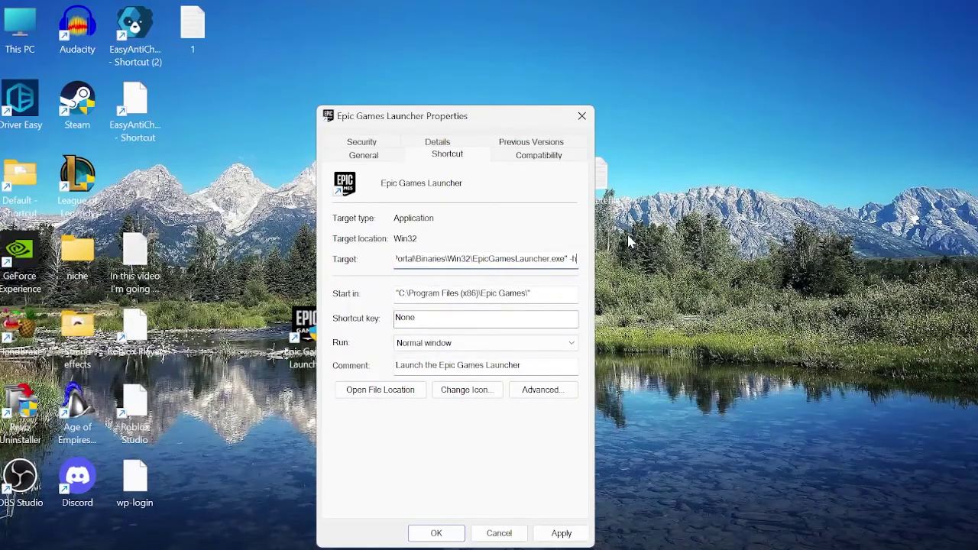
text(ttp=)
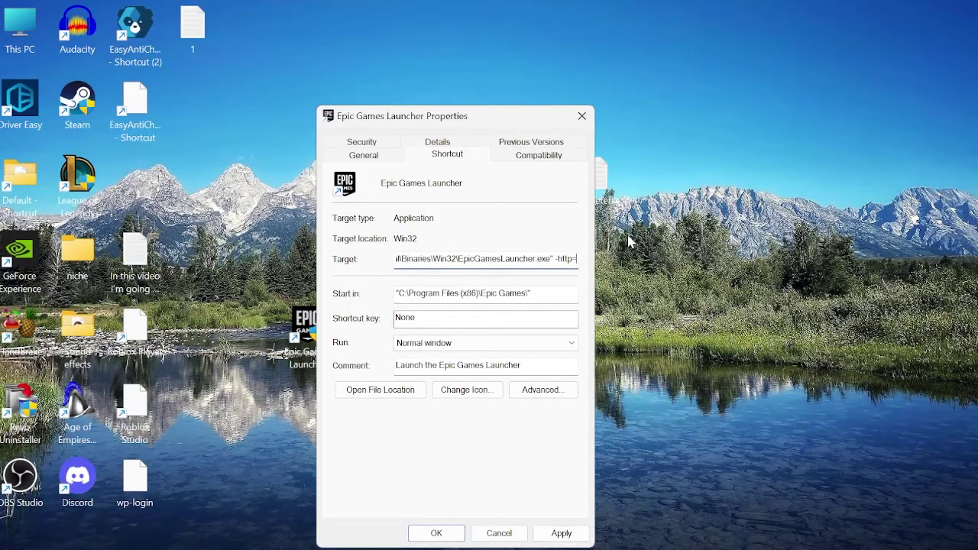
text(winine)
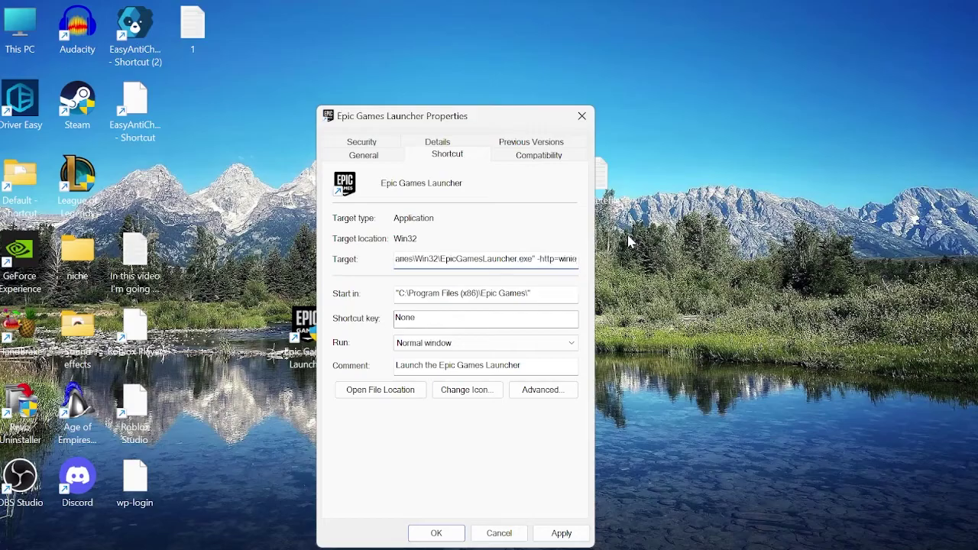
text(t)
Set the shortcut to run as administrator under Compatibility and apply the changes.
click(540, 157)
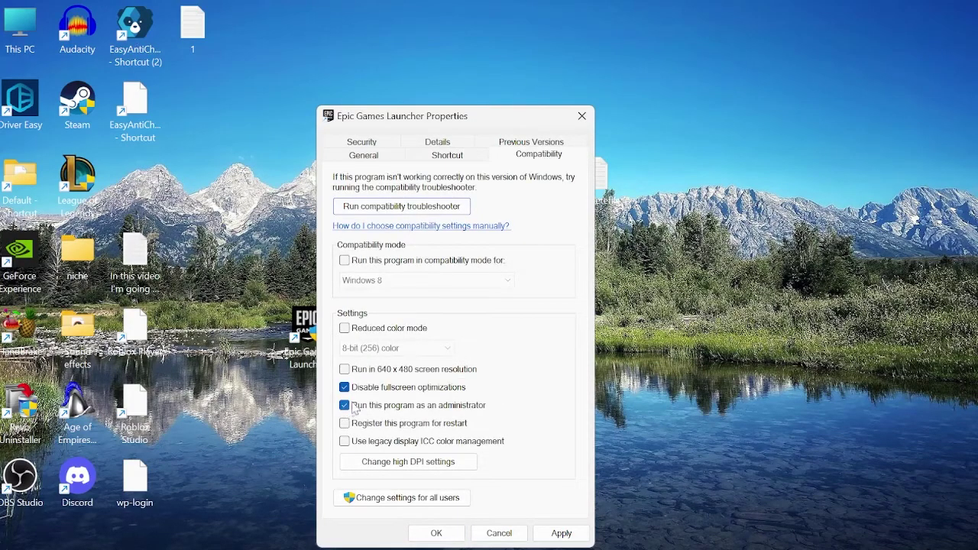
click(562, 533)
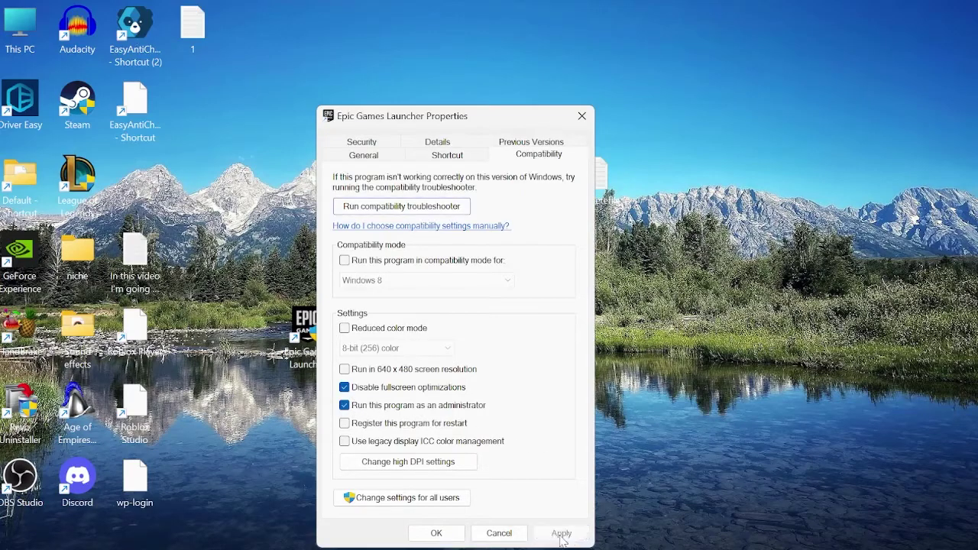
click(437, 533)
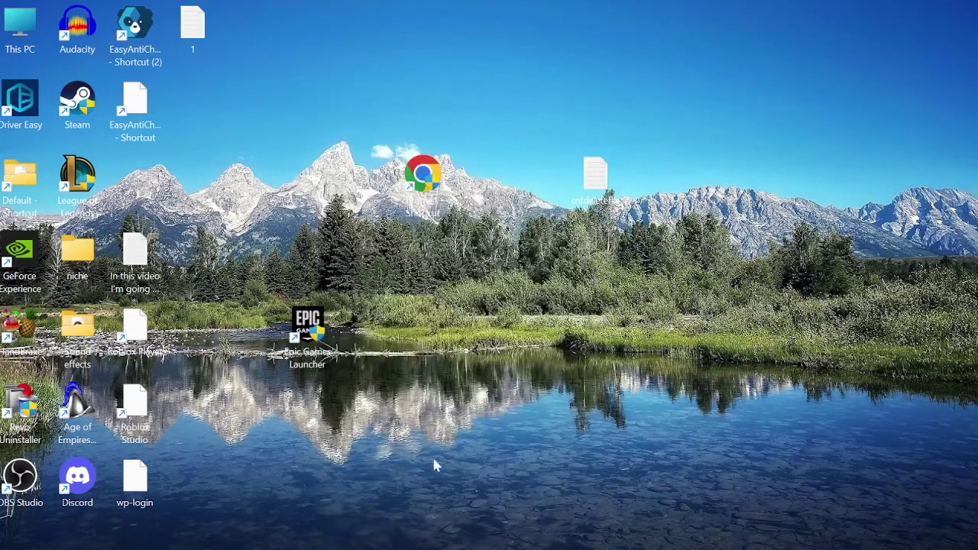
Launch Epic Games Launcher from the desktop shortcut so its Library with Fortnite loads.
double_click(313, 327)
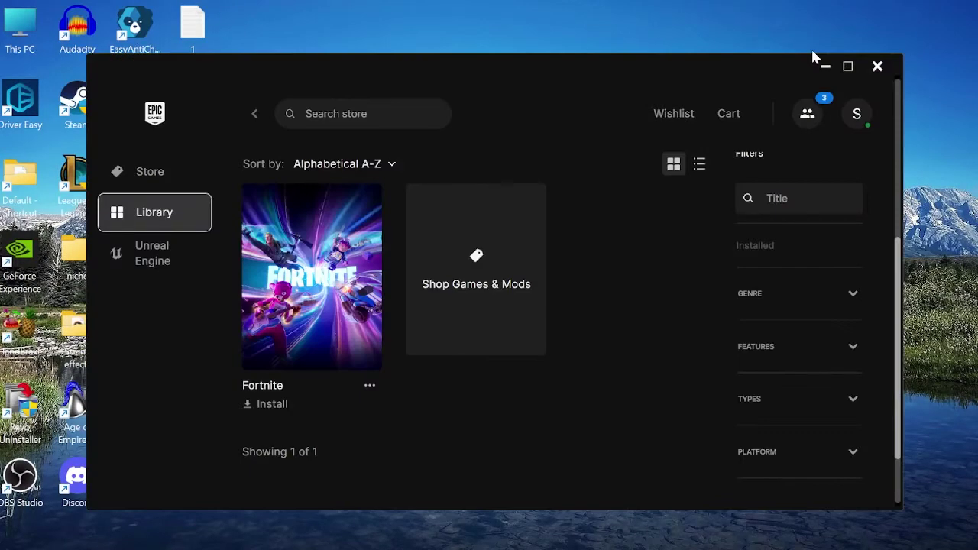